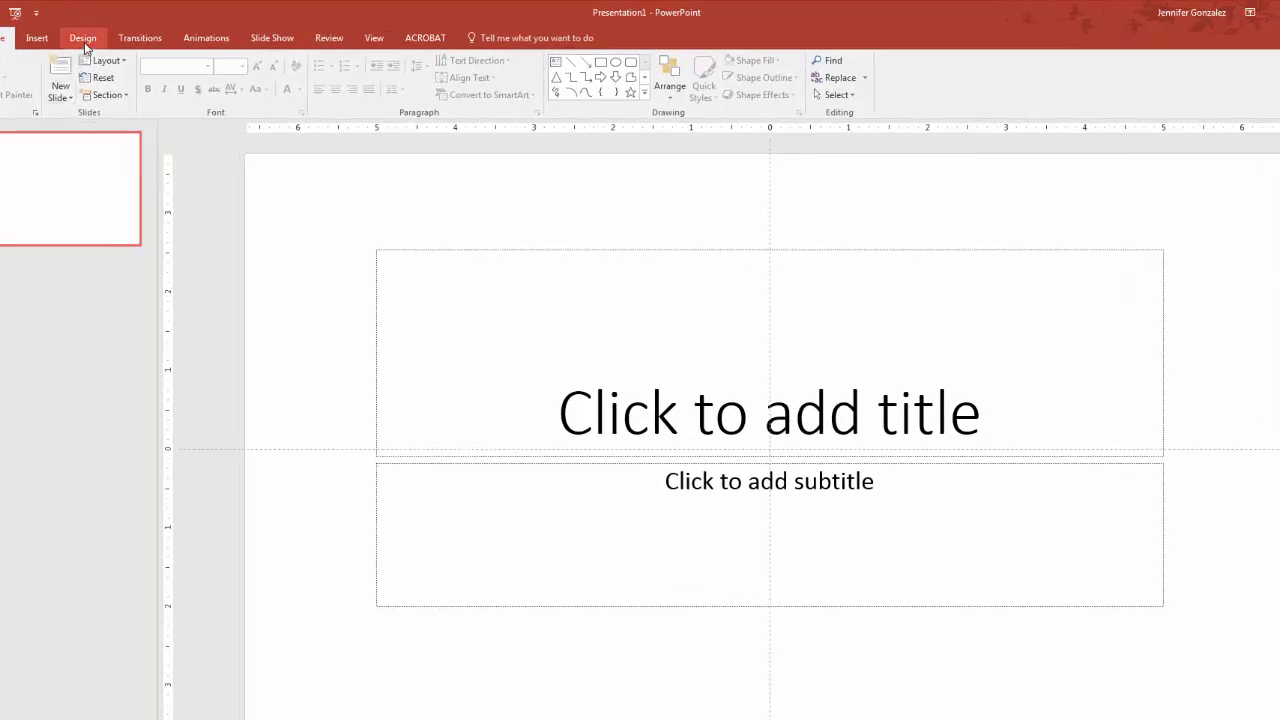
Step: Set the slide size to portrait Letter Paper (8.5x11 in), 7.5 by 10 in, scaling content up
{"action": "left_click", "coordinate": [84, 40]}
{"action": "left_click", "coordinate": [1175, 91]}
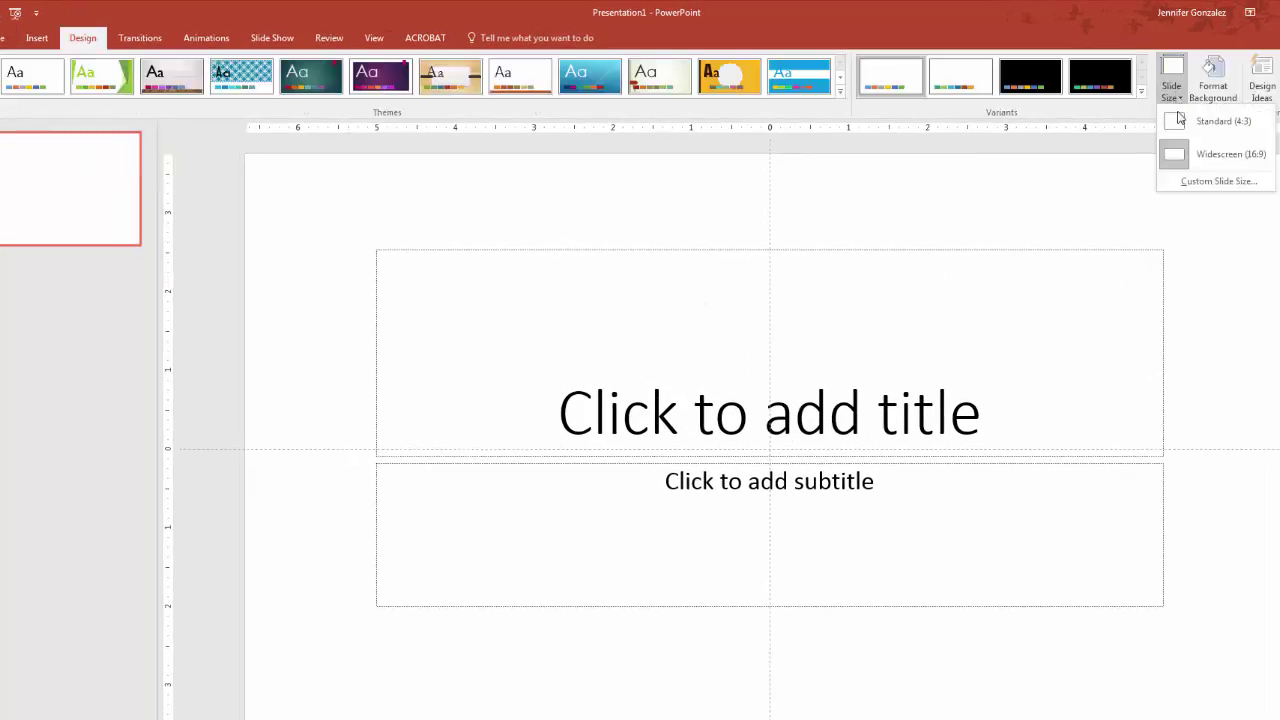
{"action": "left_click", "coordinate": [1230, 188]}
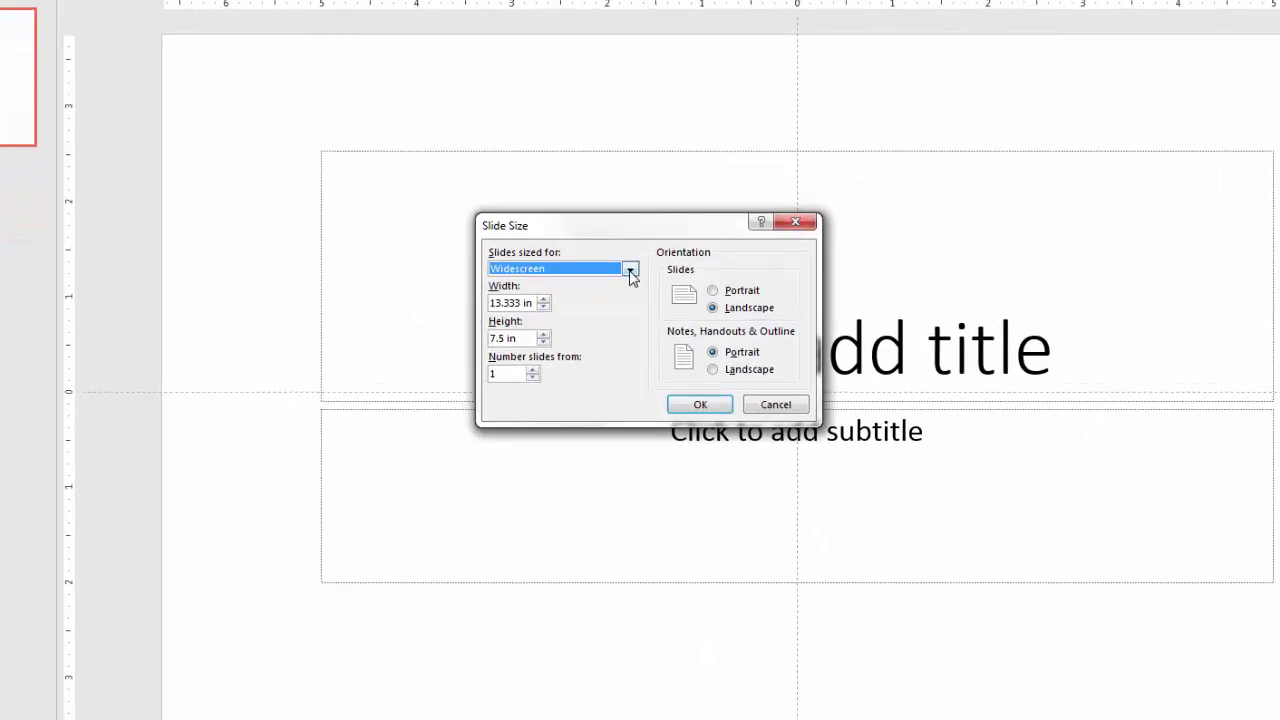
{"action": "left_click", "coordinate": [630, 270]}
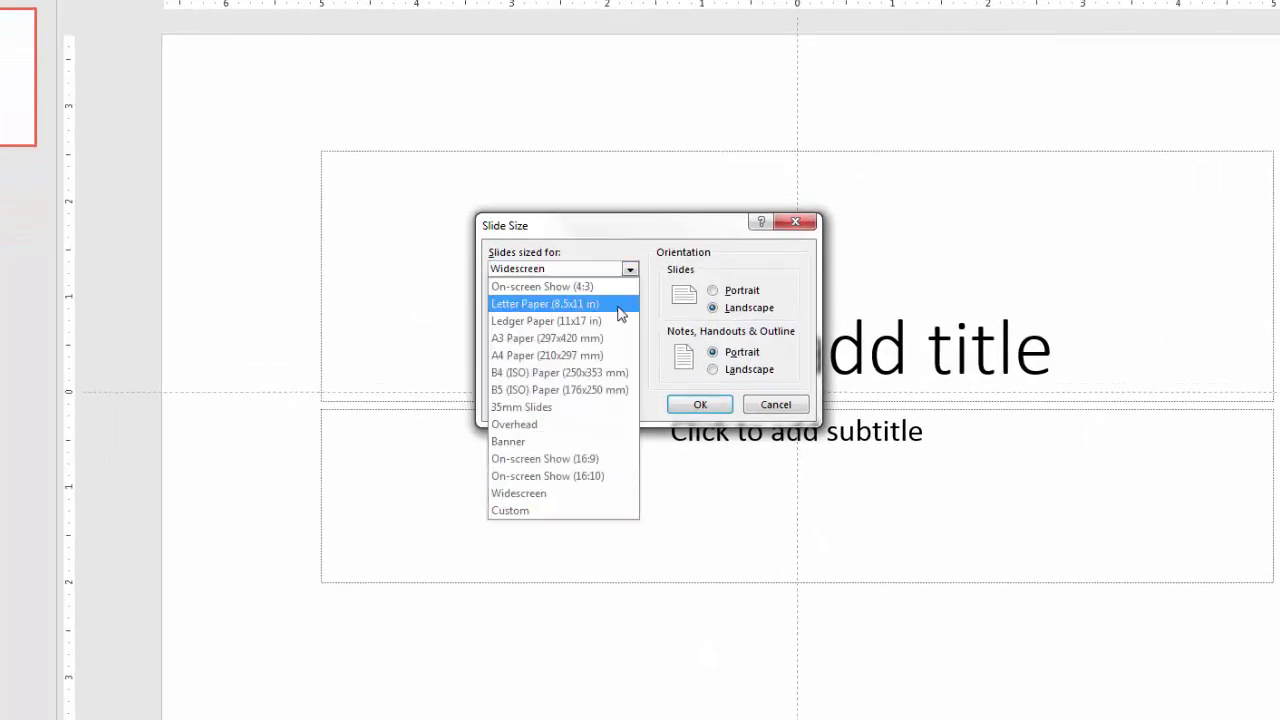
{"action": "left_click", "coordinate": [617, 305]}
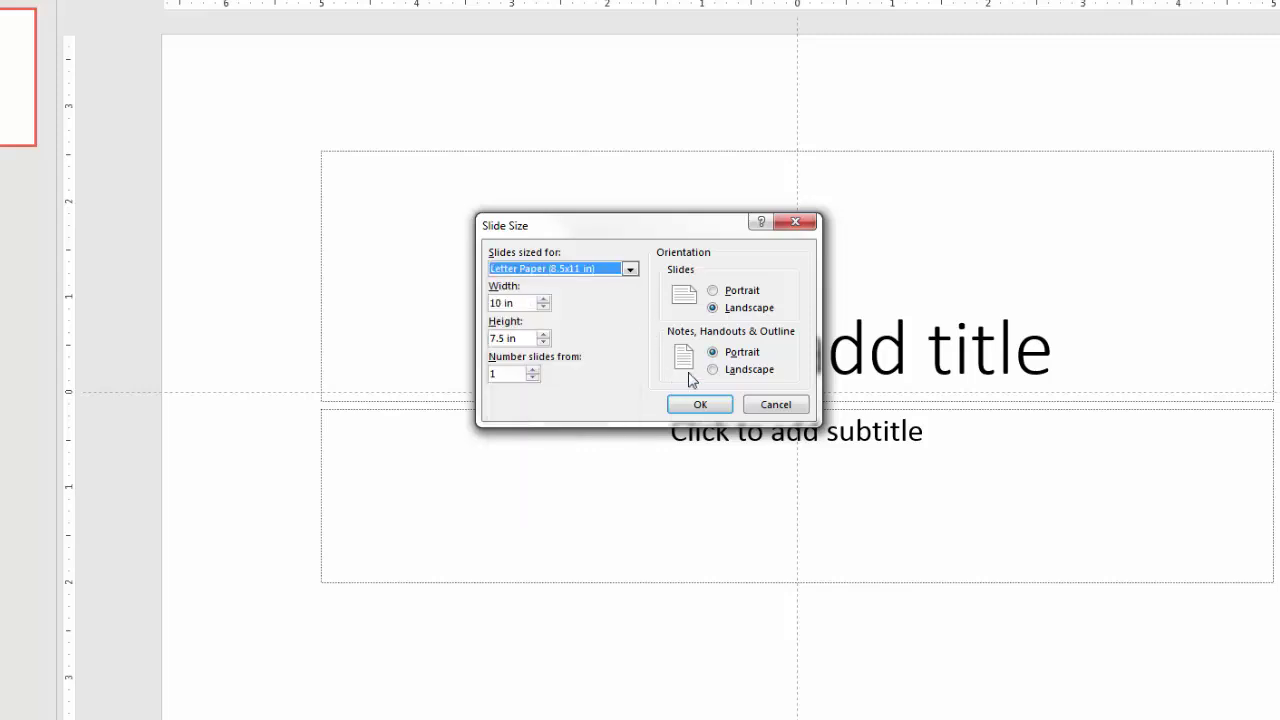
{"action": "left_click", "coordinate": [712, 291]}
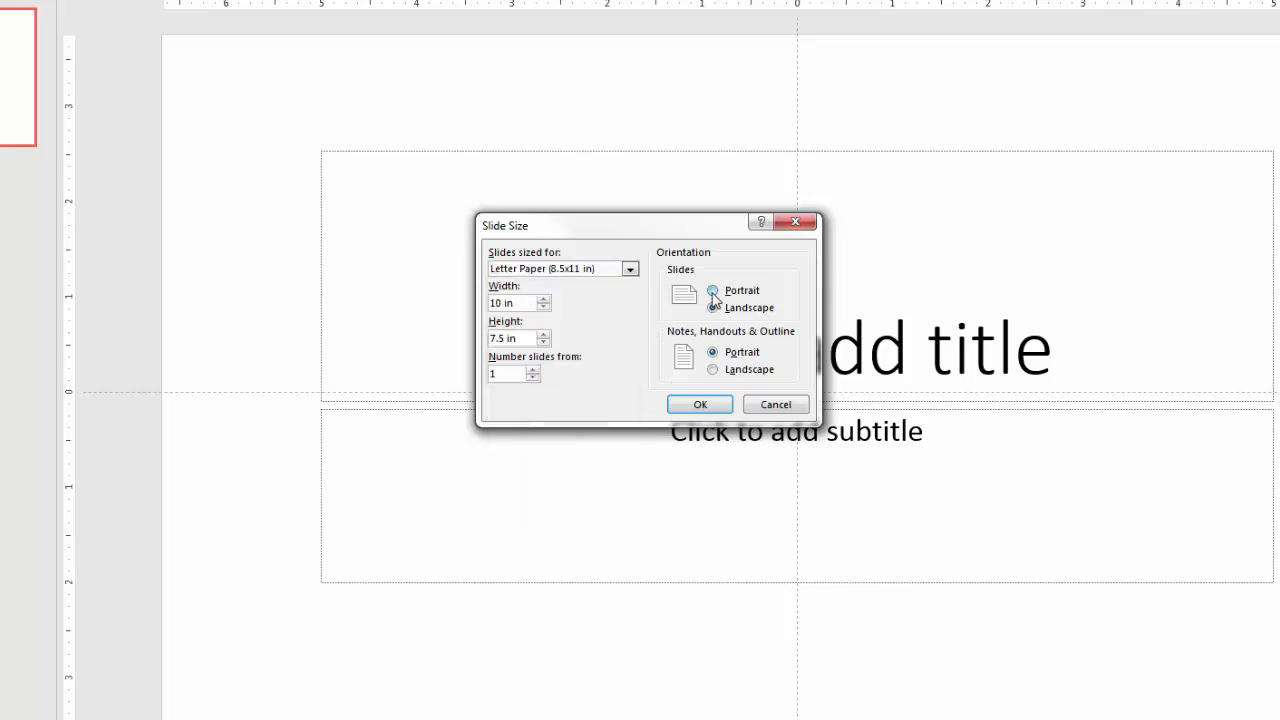
{"action": "left_click", "coordinate": [703, 405]}
{"action": "left_click", "coordinate": [548, 358]}
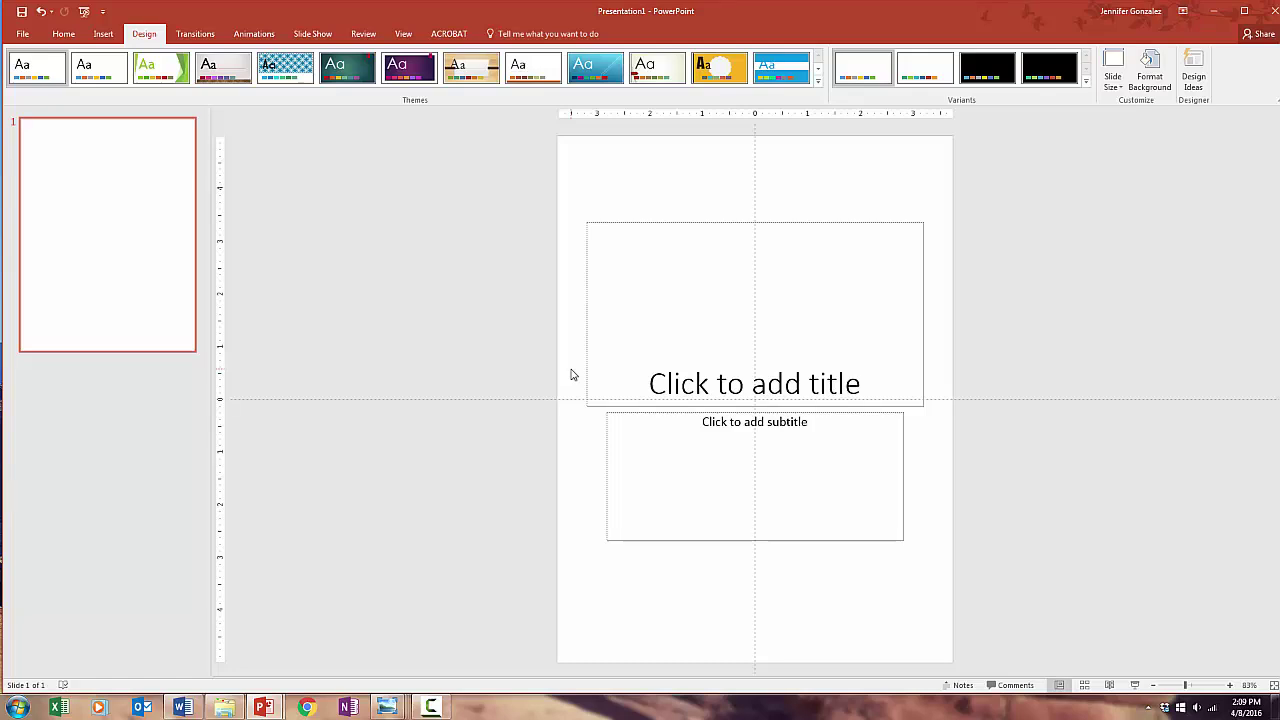
Step: Delete the title and subtitle placeholders from the slide
{"action": "left_click", "coordinate": [628, 222]}
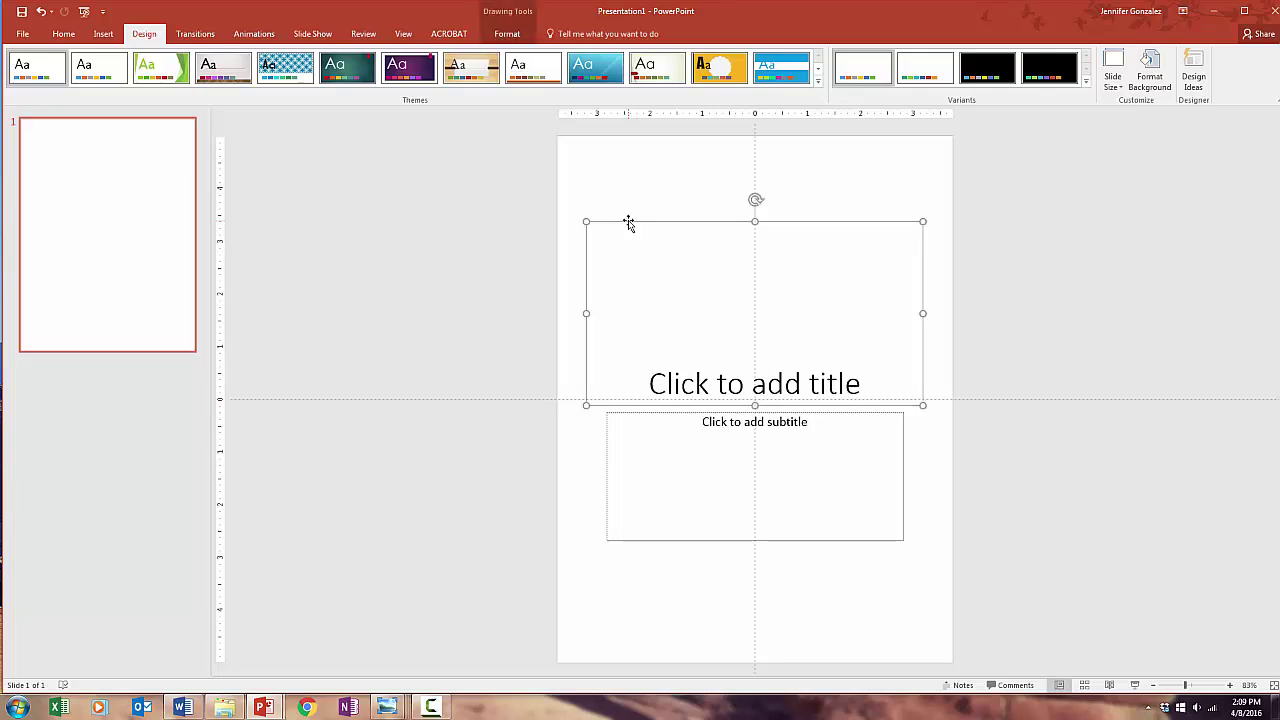
{"action": "key", "text": "Delete"}
{"action": "left_click", "coordinate": [633, 412]}
{"action": "key", "text": "Delete"}
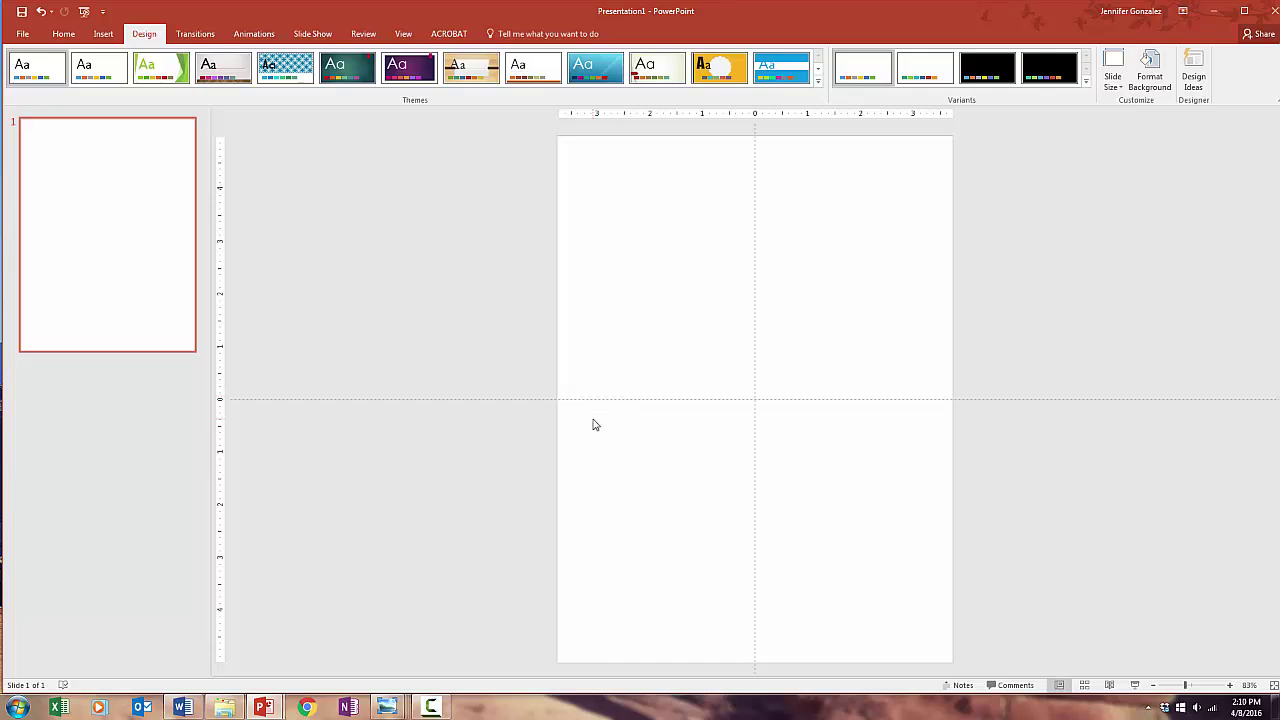
Step: Draw a full-width rectangle across the slide top, filled light green with no outline
{"action": "left_click", "coordinate": [103, 34]}
{"action": "left_click", "coordinate": [226, 87]}
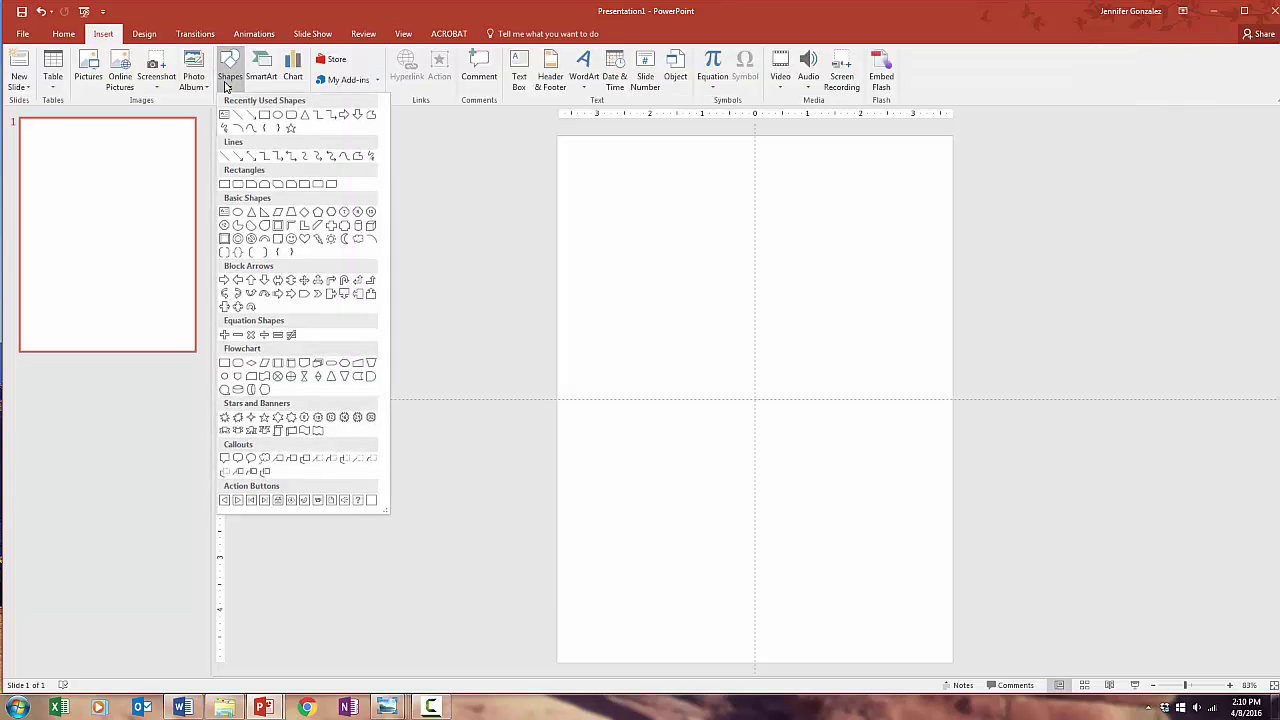
{"action": "left_click", "coordinate": [265, 115]}
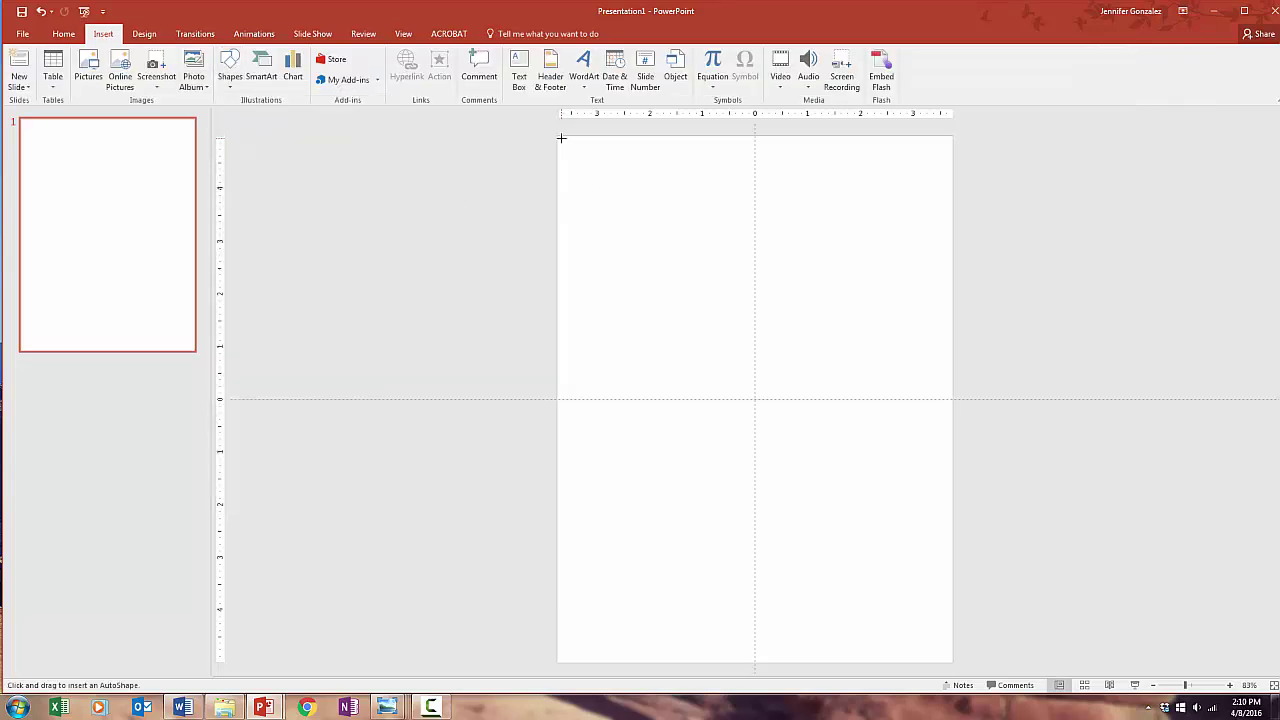
{"action": "left_click_drag", "start_coordinate": [556, 135], "coordinate": [952, 212]}
{"action": "left_click", "coordinate": [507, 55]}
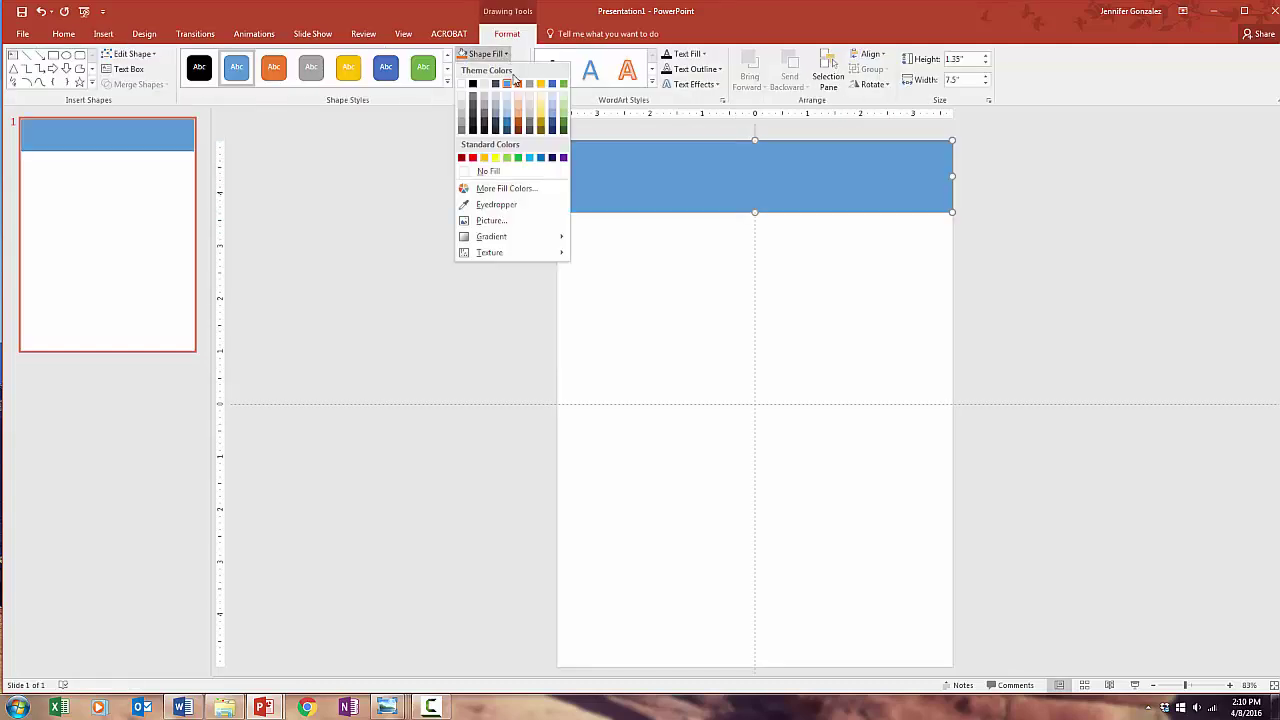
{"action": "left_click", "coordinate": [563, 113]}
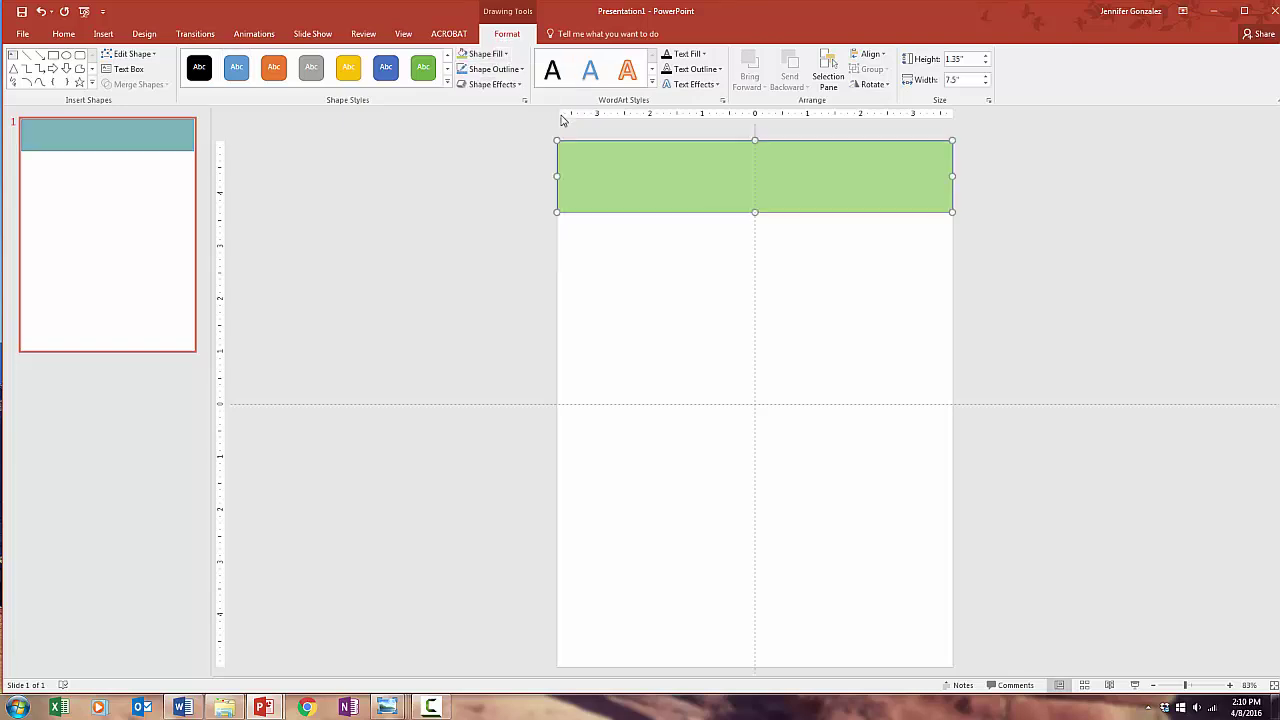
{"action": "left_click", "coordinate": [520, 69]}
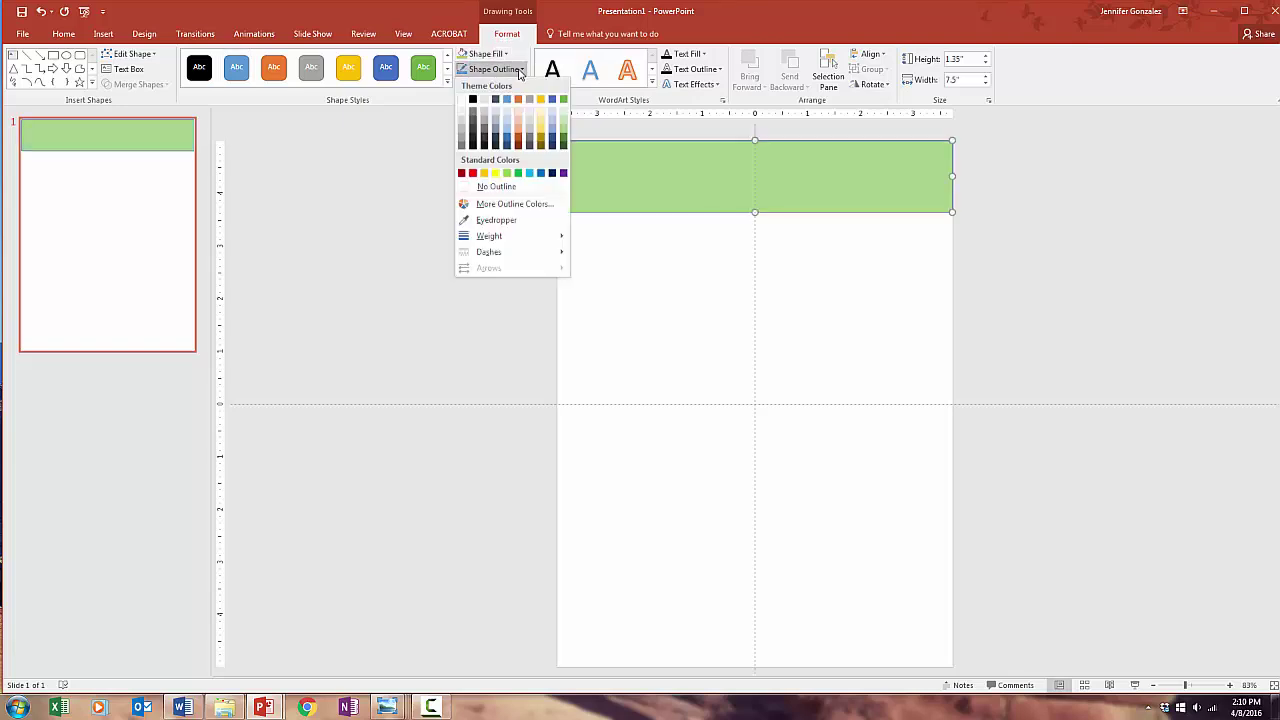
{"action": "left_click", "coordinate": [498, 187]}
{"action": "left_click", "coordinate": [487, 273]}
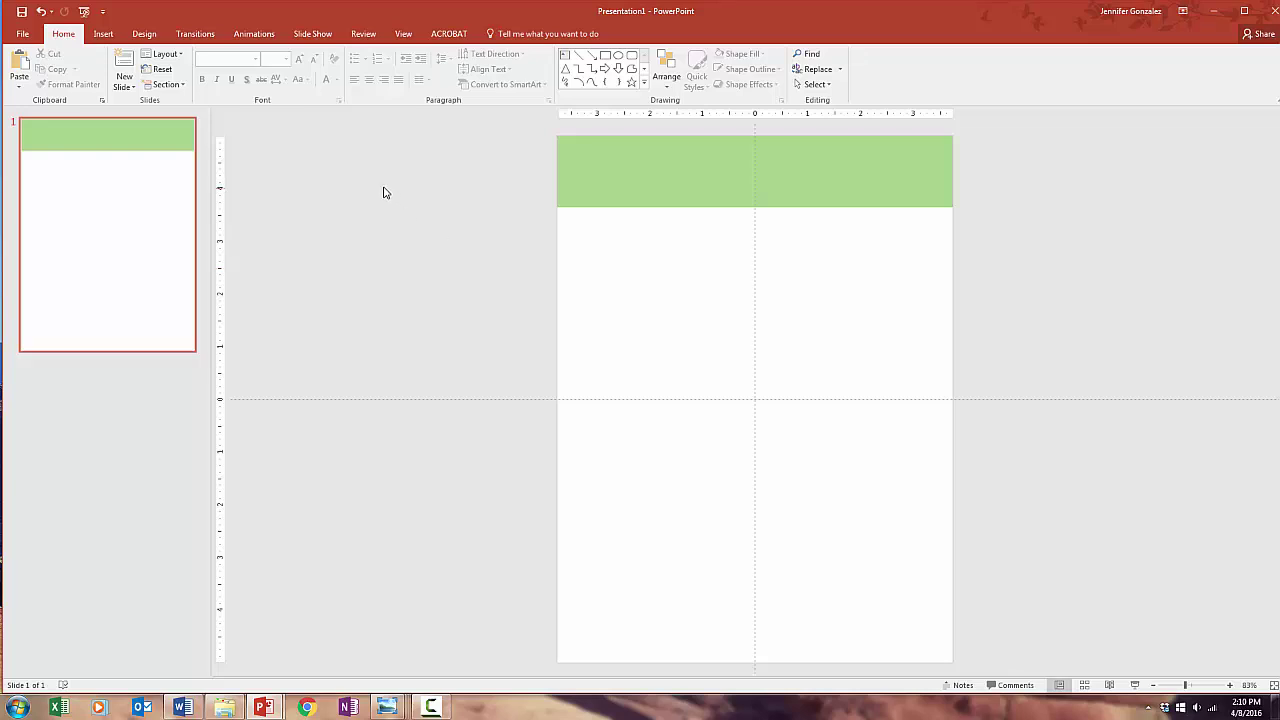
Step: Draw a tall light blue rectangle down the slide's left edge
{"action": "left_click", "coordinate": [110, 35]}
{"action": "left_click", "coordinate": [230, 70]}
{"action": "left_click", "coordinate": [268, 119]}
{"action": "left_click_drag", "start_coordinate": [557, 136], "coordinate": [612, 662]}
{"action": "left_click", "coordinate": [484, 53]}
{"action": "left_click", "coordinate": [528, 158]}
{"action": "left_click", "coordinate": [463, 234]}
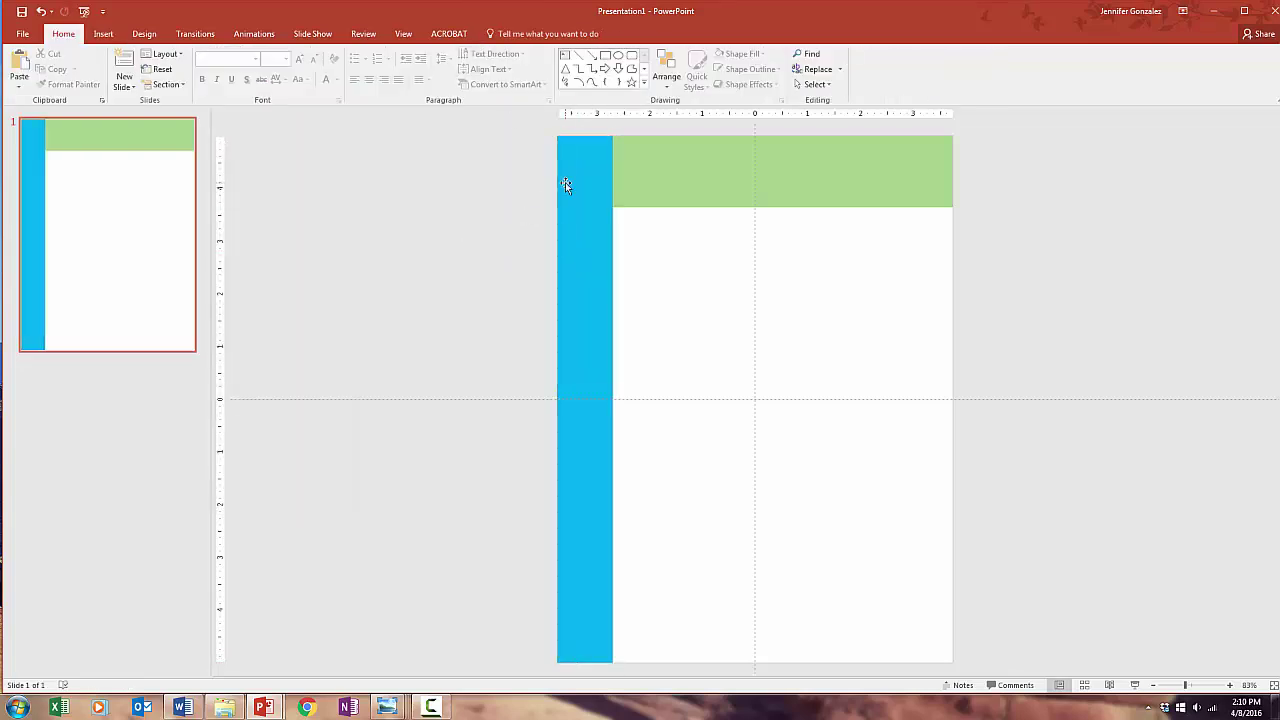
Step: Bring the green title bar in front of the blue bar
{"action": "left_click", "coordinate": [674, 190]}
{"action": "right_click", "coordinate": [673, 187]}
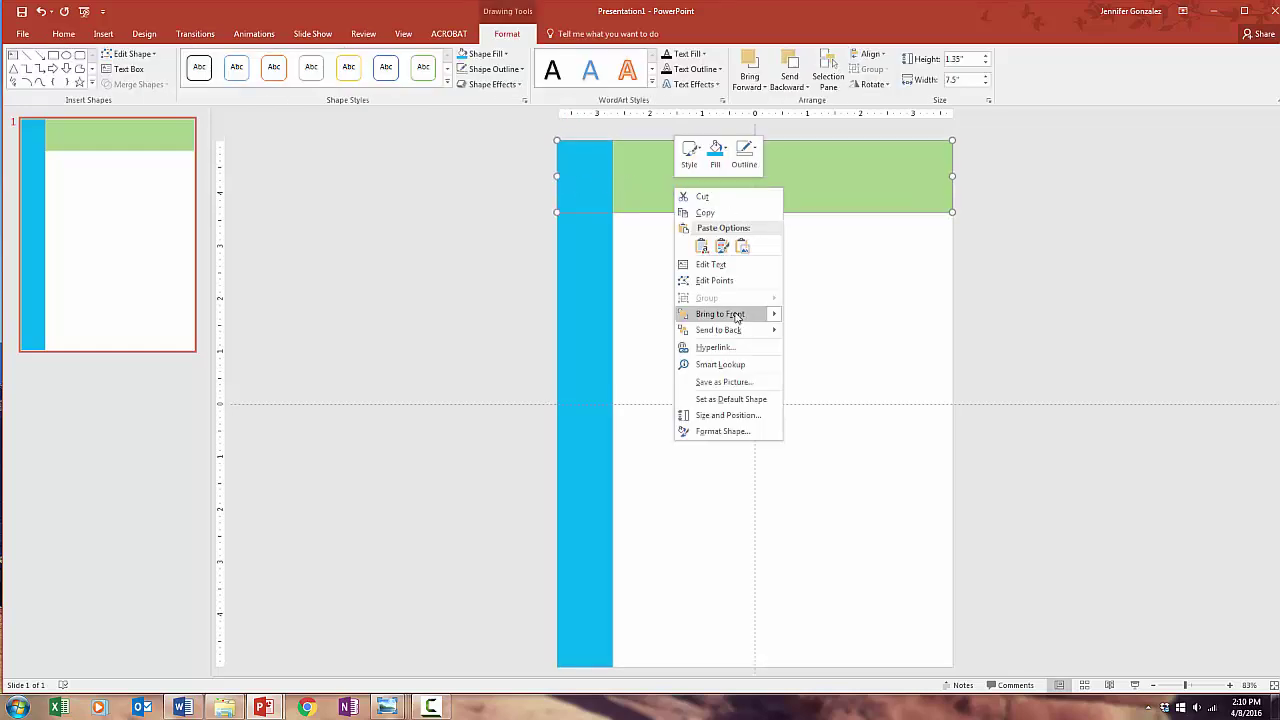
{"action": "left_click", "coordinate": [737, 317]}
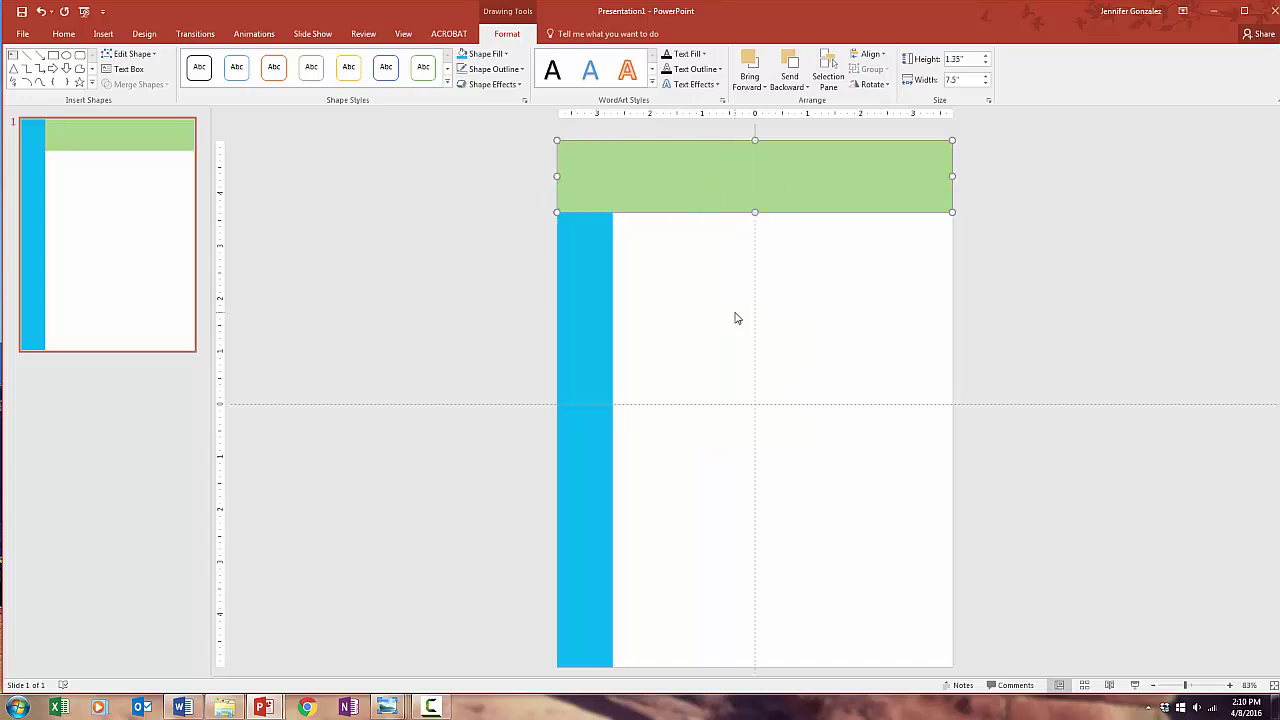
{"action": "left_click", "coordinate": [447, 303]}
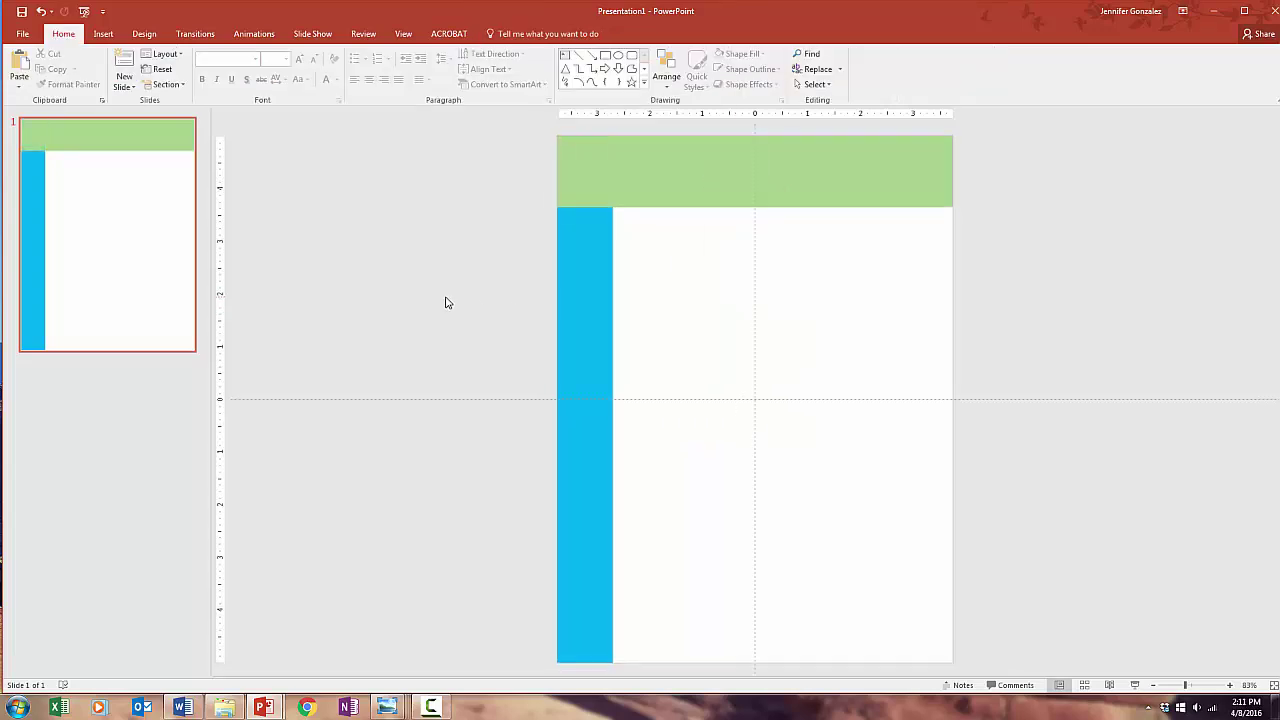
Step: Add a text box reading 'Title' inside the green header bar
{"action": "left_click", "coordinate": [105, 36]}
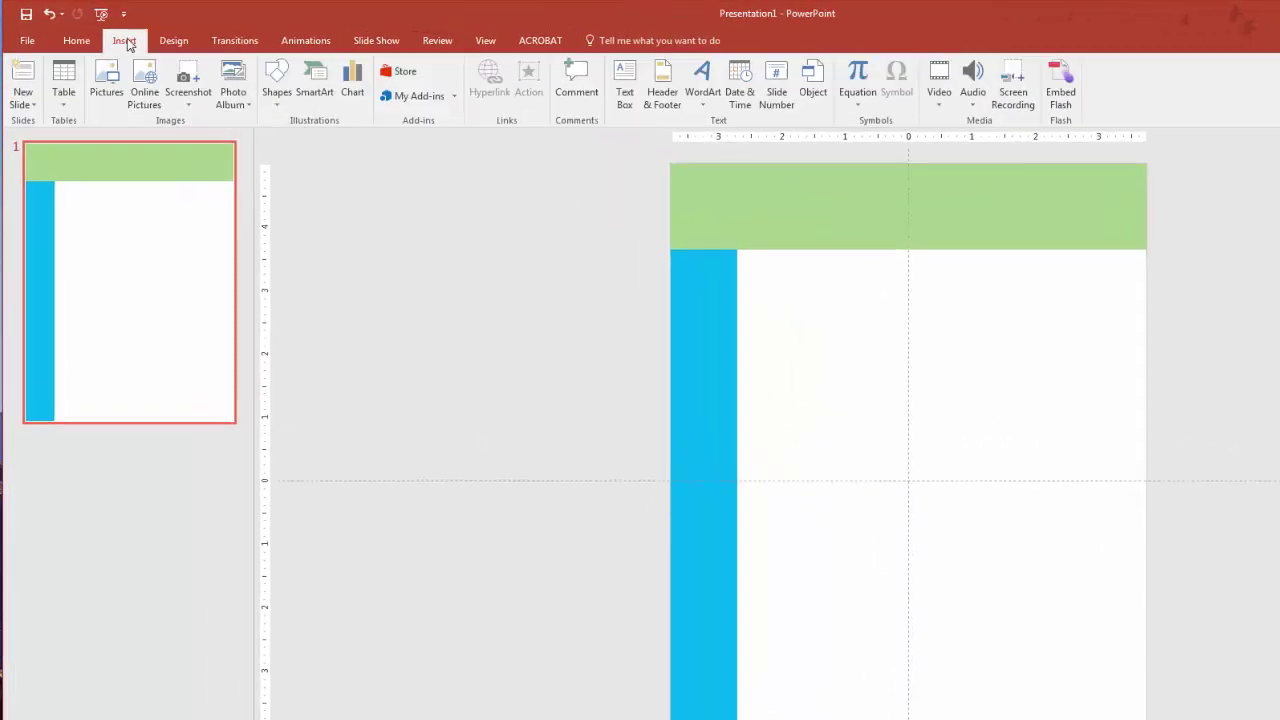
{"action": "left_click", "coordinate": [627, 86]}
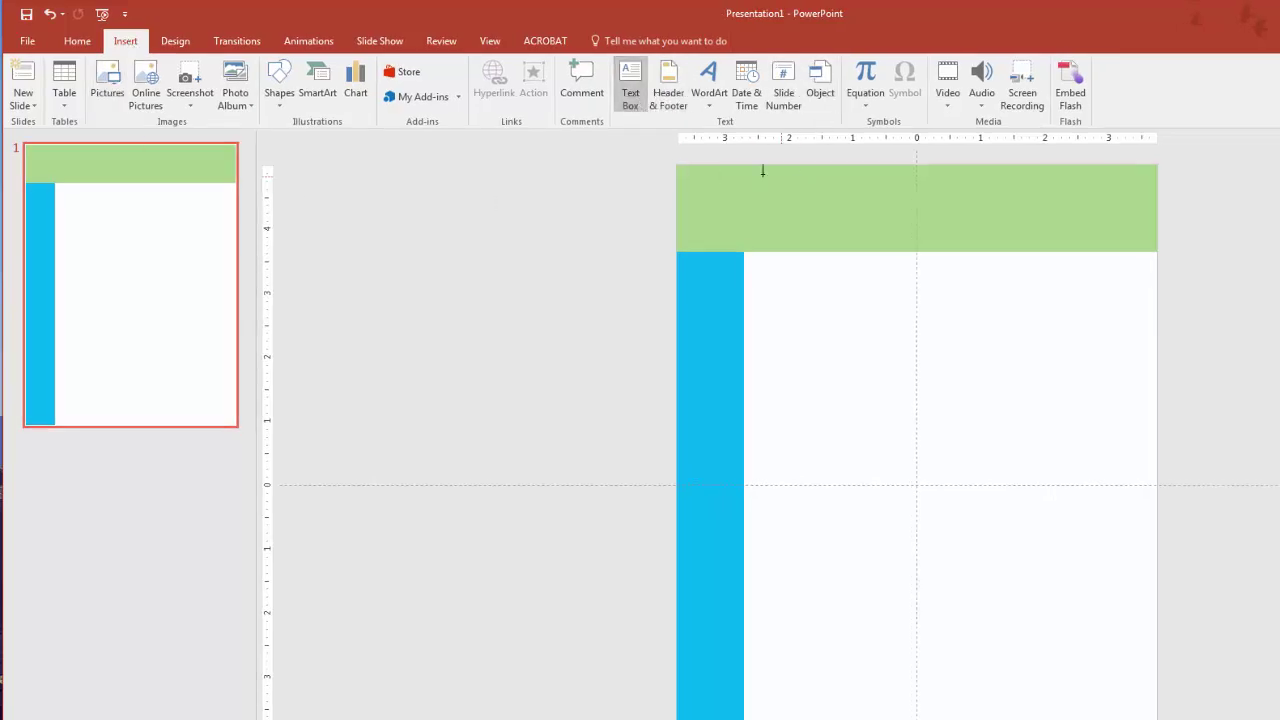
{"action": "left_click_drag", "start_coordinate": [755, 172], "coordinate": [1127, 234]}
{"action": "type", "text": "Title"}
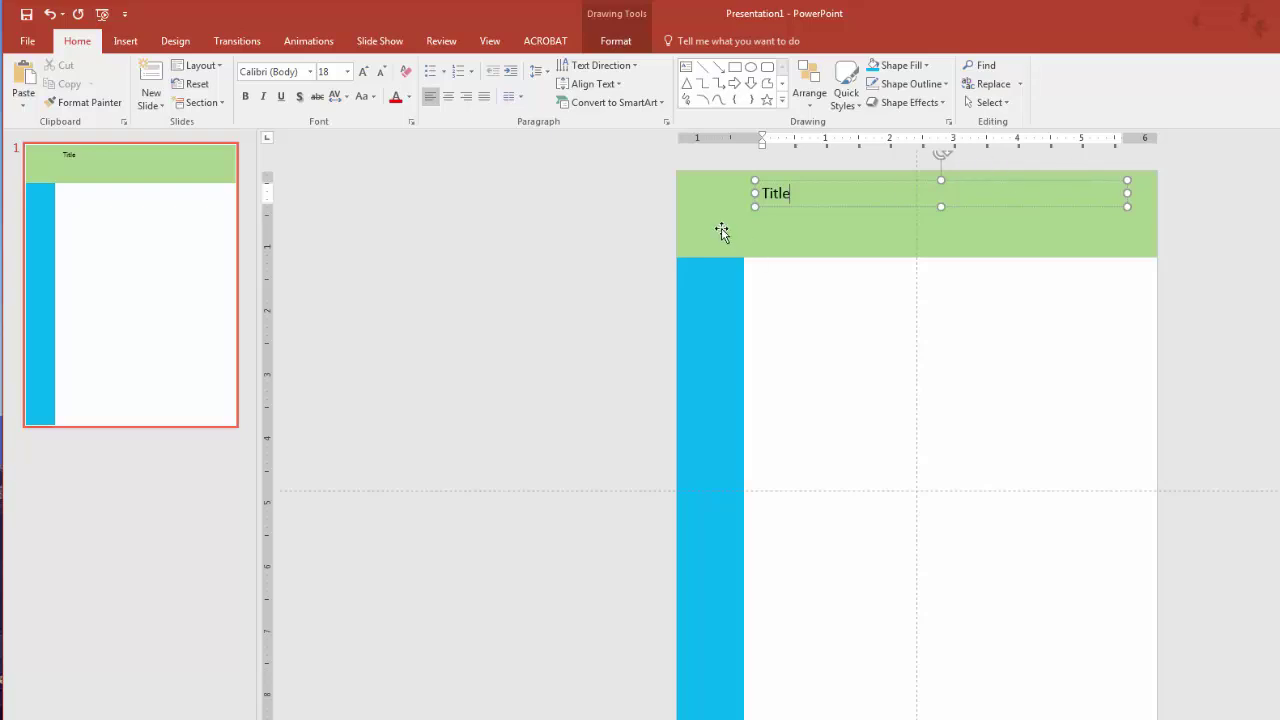
Step: Format the title text as white, size 60, in the Bebas Neue font
{"action": "double_click", "coordinate": [776, 196]}
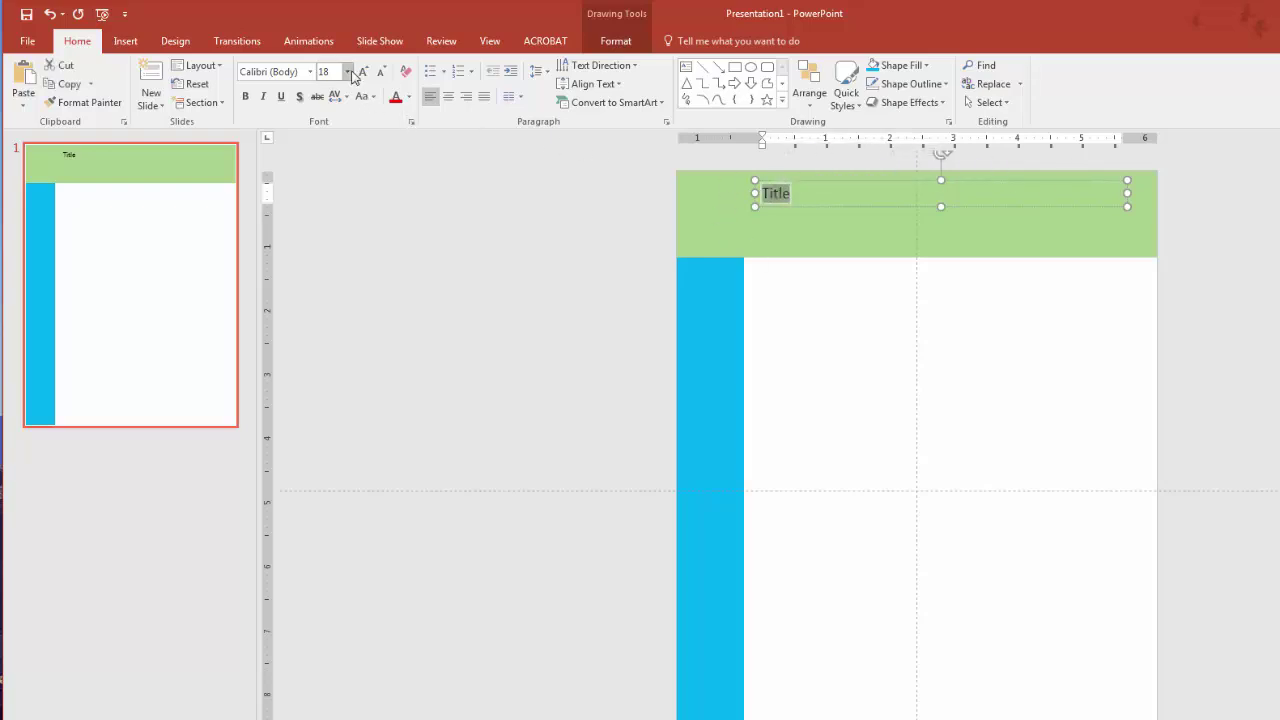
{"action": "left_click", "coordinate": [347, 71]}
{"action": "left_click", "coordinate": [329, 370]}
{"action": "left_click", "coordinate": [409, 96]}
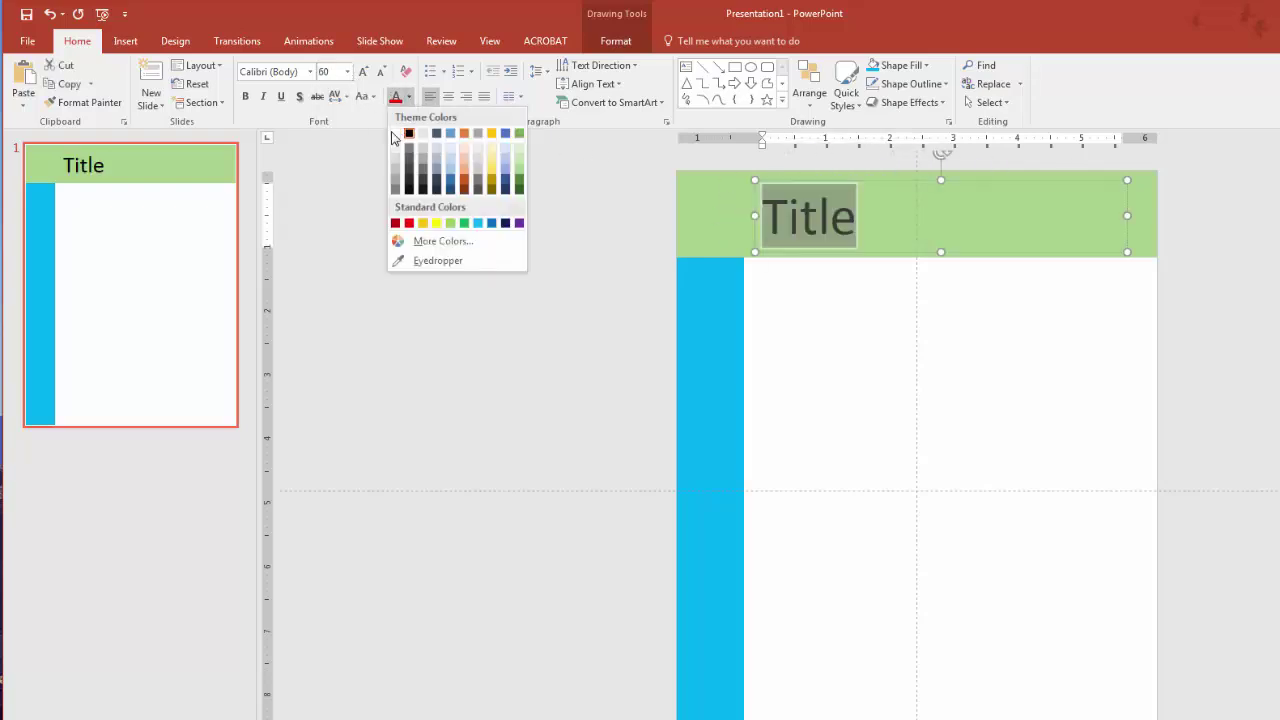
{"action": "left_click", "coordinate": [394, 136]}
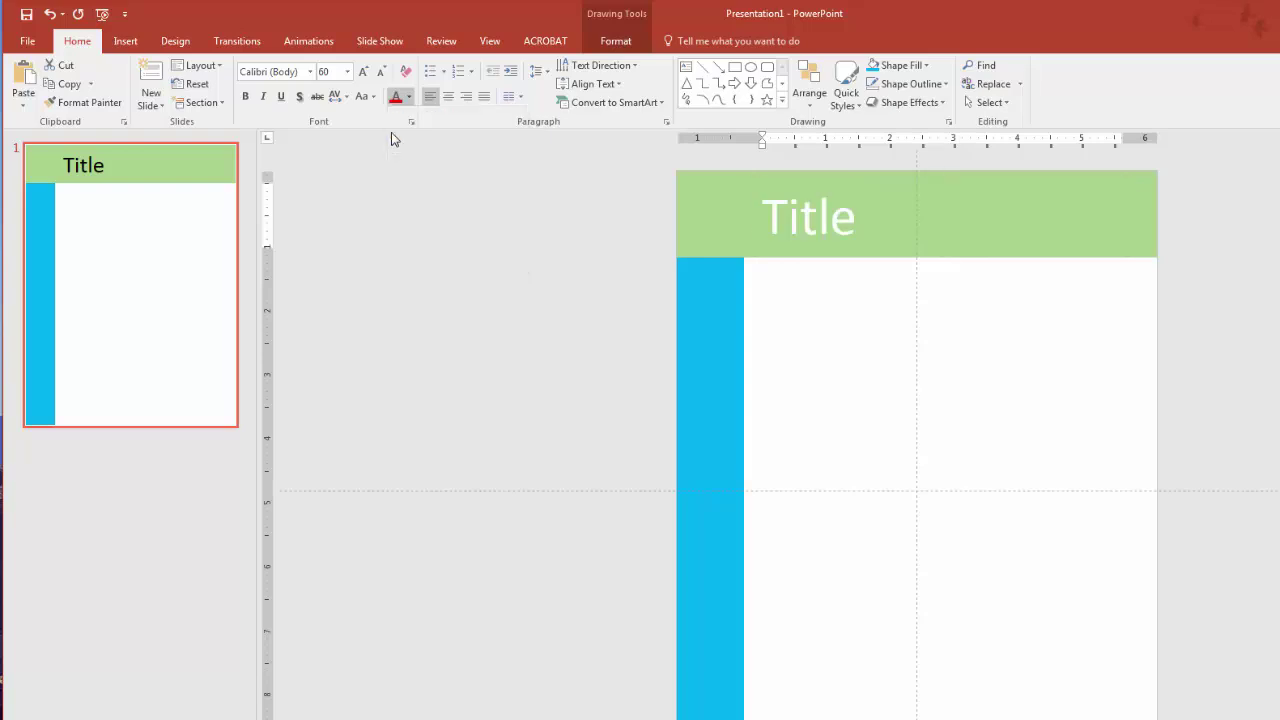
{"action": "left_click", "coordinate": [310, 71]}
{"action": "left_click", "coordinate": [357, 554]}
{"action": "left_click", "coordinate": [888, 403]}
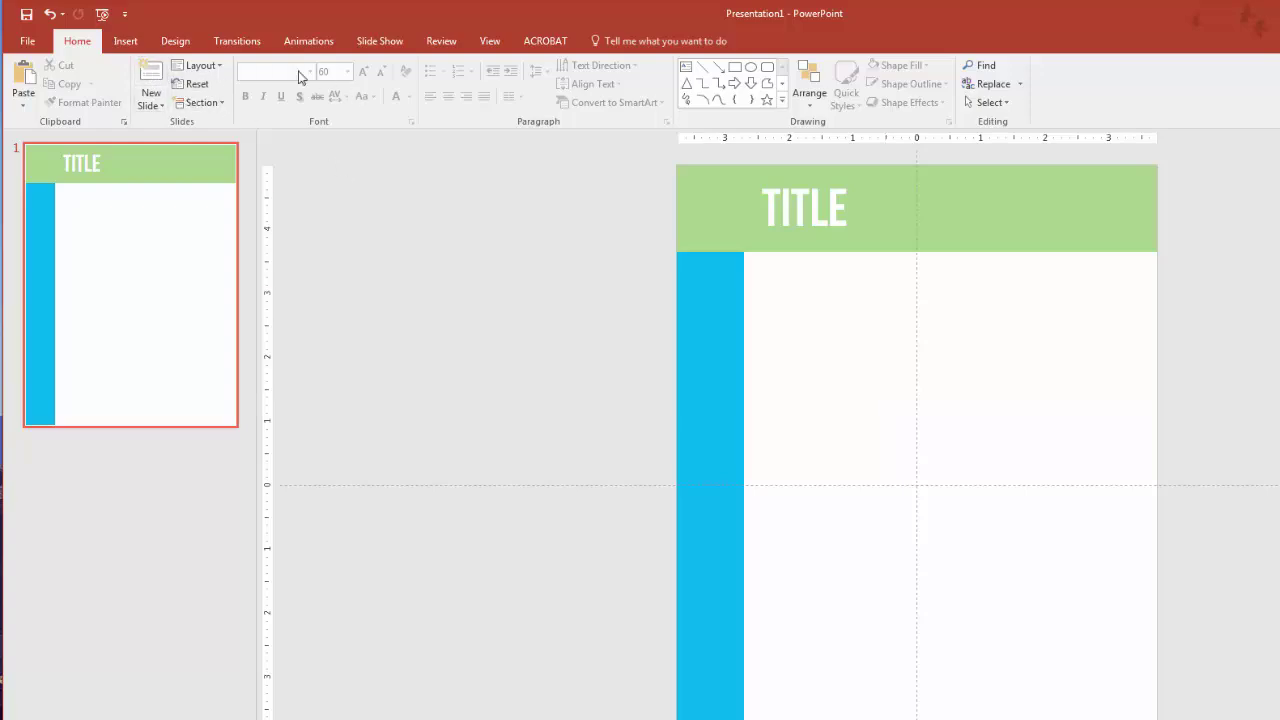
Step: Draw a text box beside the blue bar and type the 'quick brown fox' dummy paragraph
{"action": "left_click", "coordinate": [125, 40]}
{"action": "left_click", "coordinate": [631, 88]}
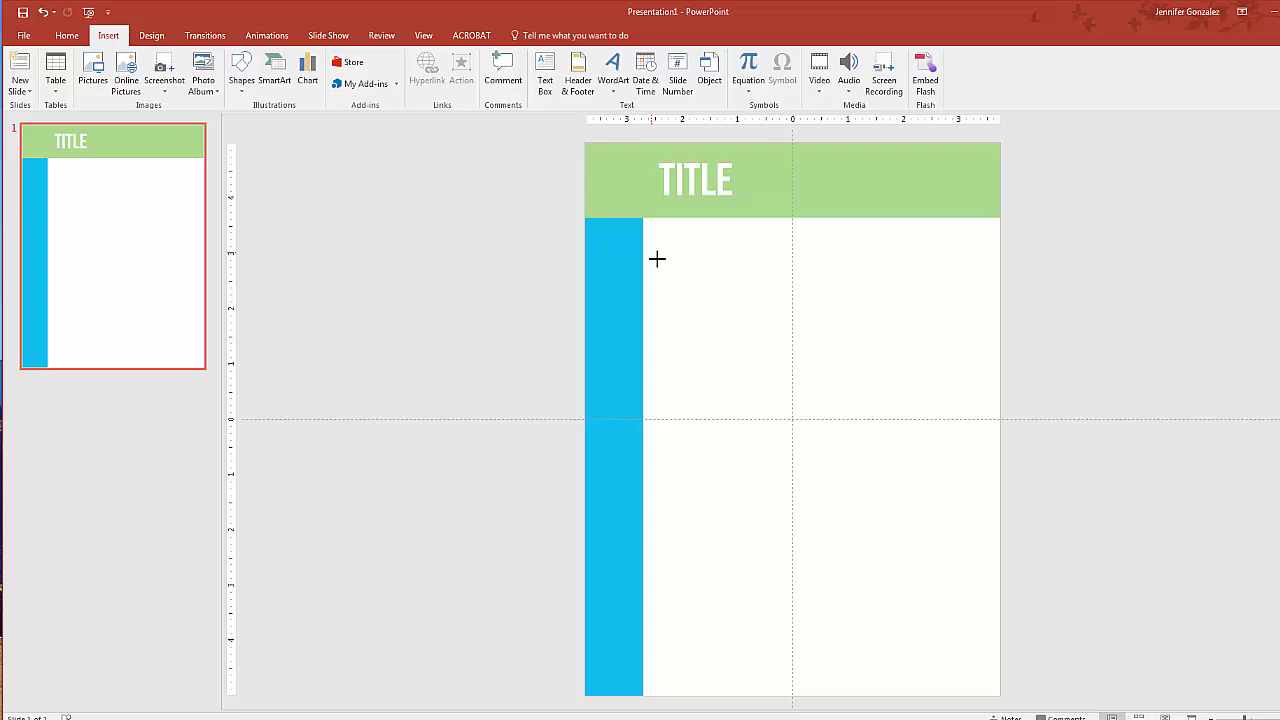
{"action": "left_click_drag", "start_coordinate": [652, 252], "coordinate": [802, 670]}
{"action": "type", "text": "The quick brown fox jumped over the lazy dog. This is some dummy text to fill the sp"}
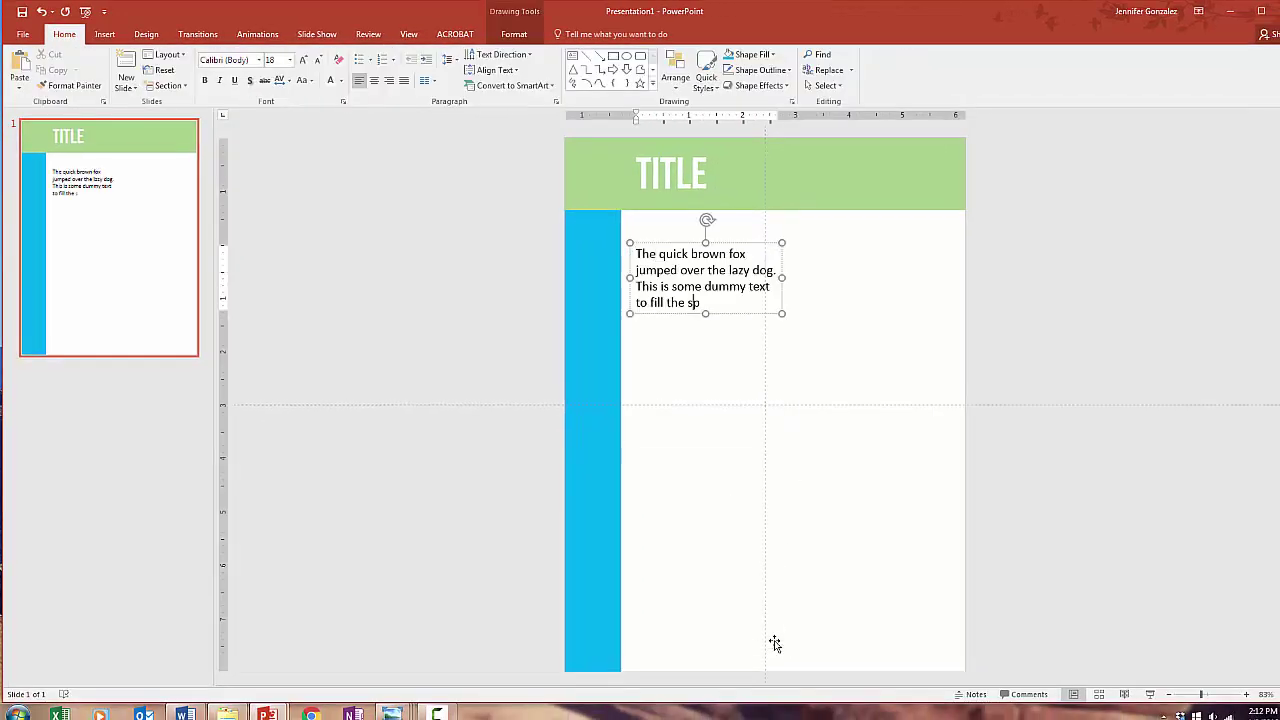
{"action": "type", "text": "ace so you can see what it would look like. I can write about anything, as long as it takes up room."}
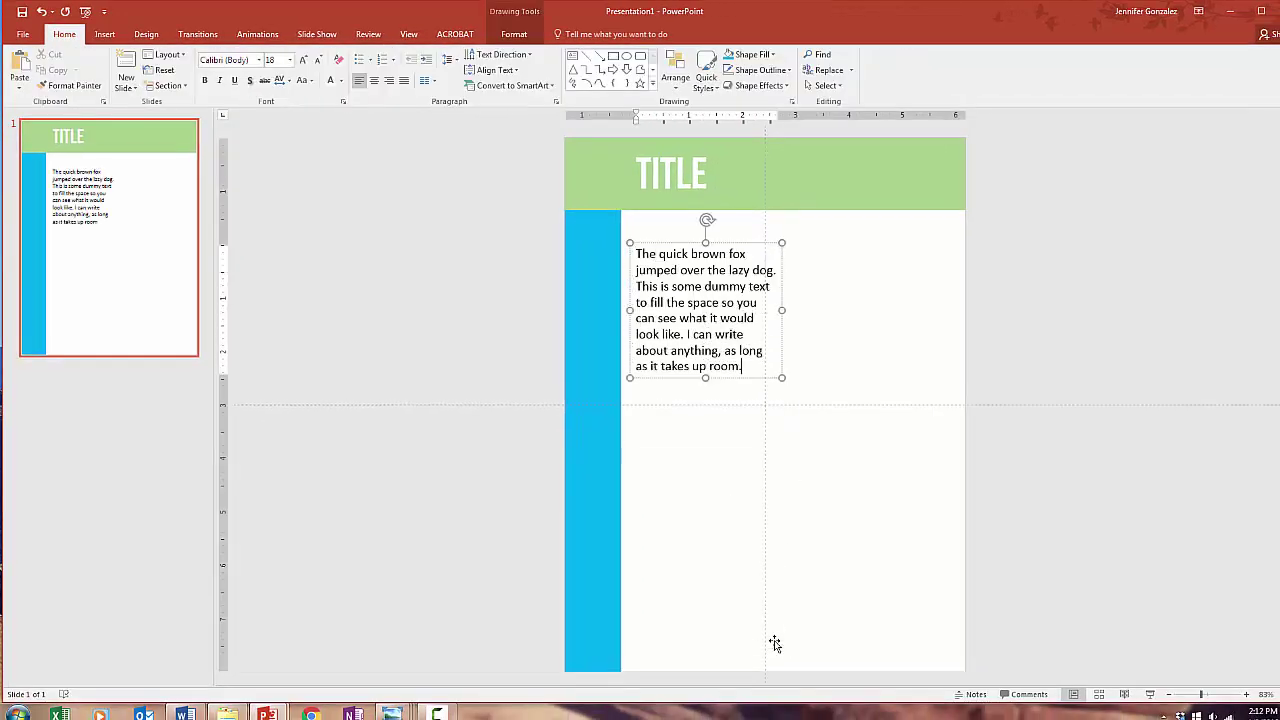
Step: Set all the text in the box to Garamond, size 14
{"action": "key", "text": "ctrl+a"}
{"action": "key", "text": "ctrl+c"}
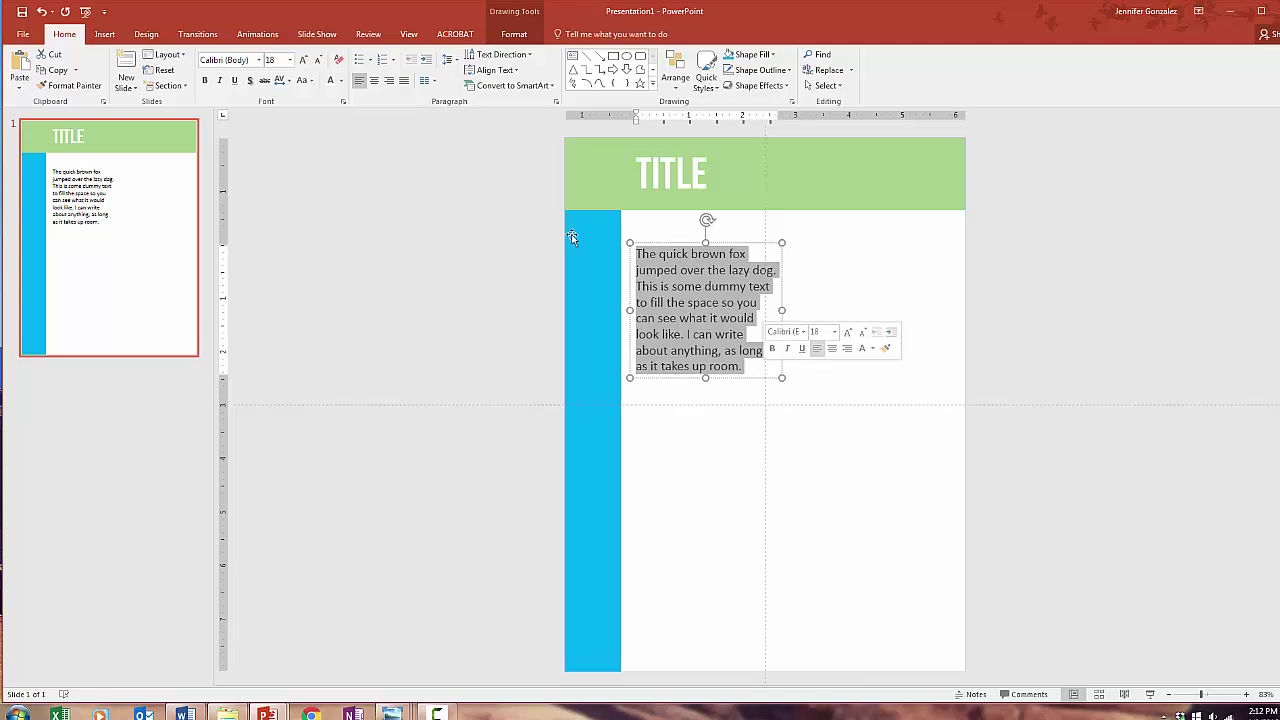
{"action": "left_click", "coordinate": [259, 60]}
{"action": "scroll", "coordinate": [267, 213], "scroll_direction": "down", "scroll_amount": 15}
{"action": "left_click", "coordinate": [267, 213]}
{"action": "left_click", "coordinate": [289, 60]}
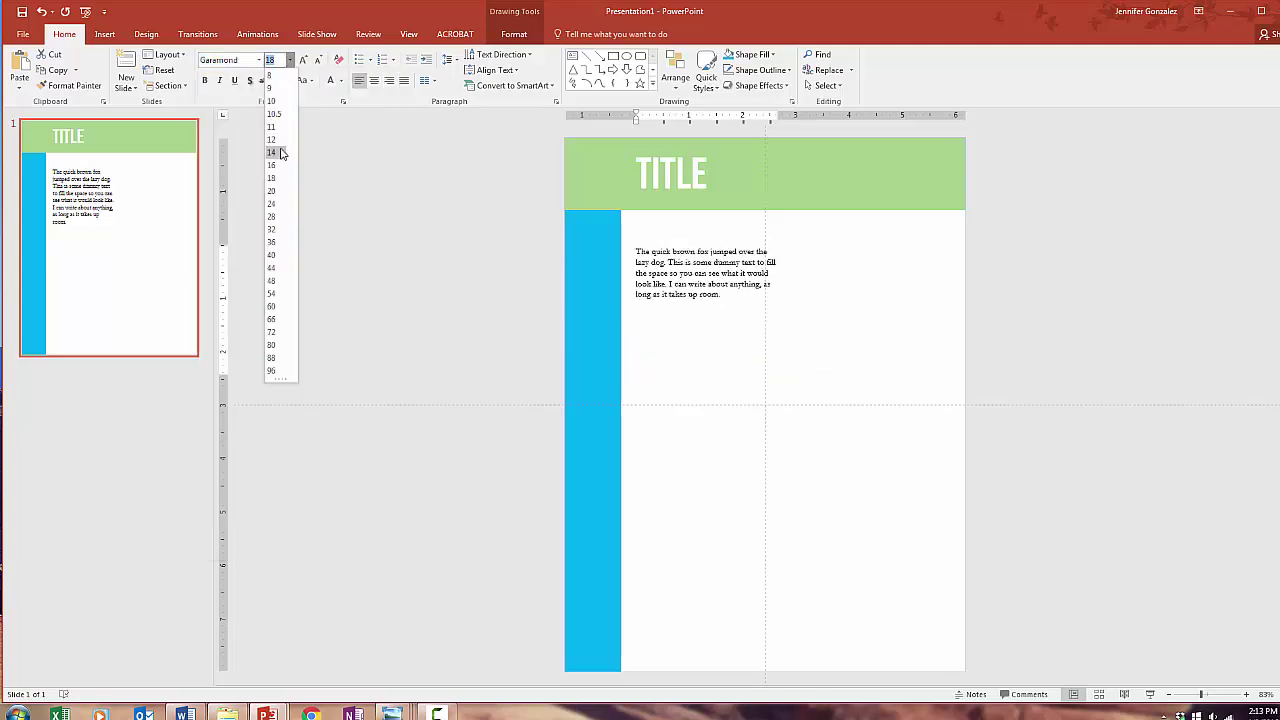
{"action": "left_click", "coordinate": [281, 153]}
Step: Paste another copy of the dummy paragraph on a new line
{"action": "left_click", "coordinate": [673, 315]}
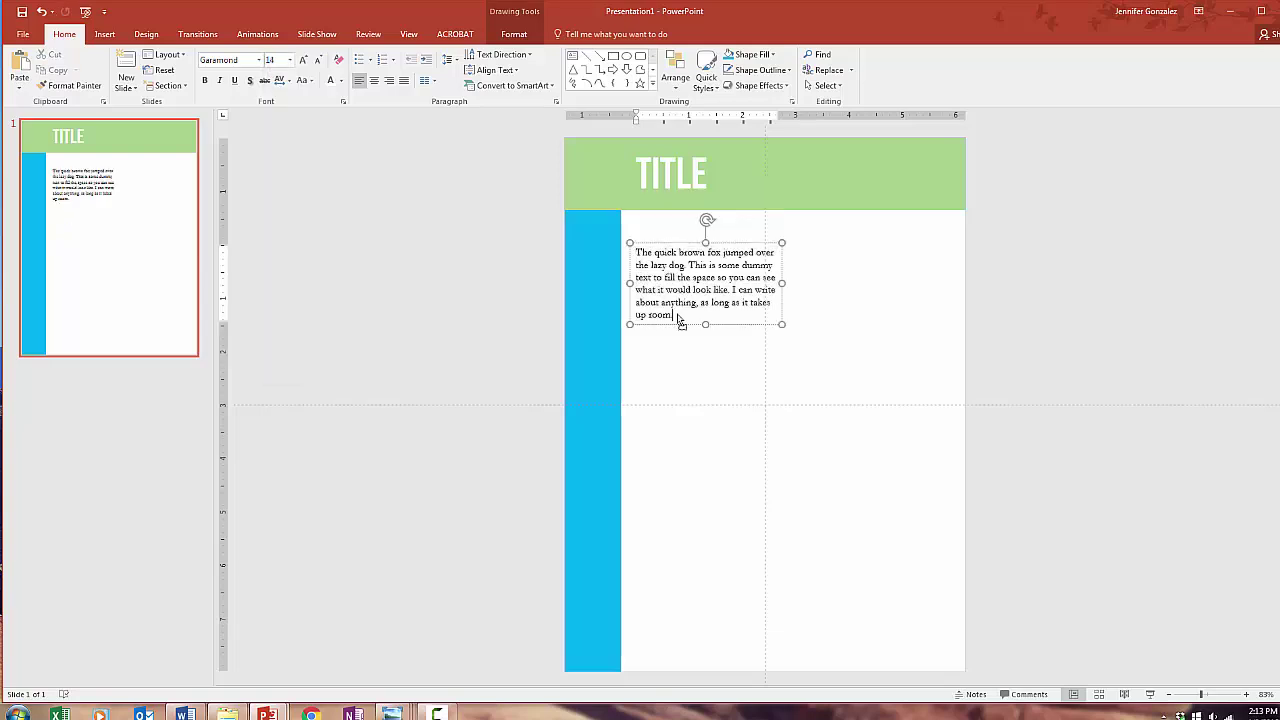
{"action": "key", "text": "Return"}
{"action": "key", "text": "ctrl+v"}
{"action": "key", "text": "ctrl+v"}
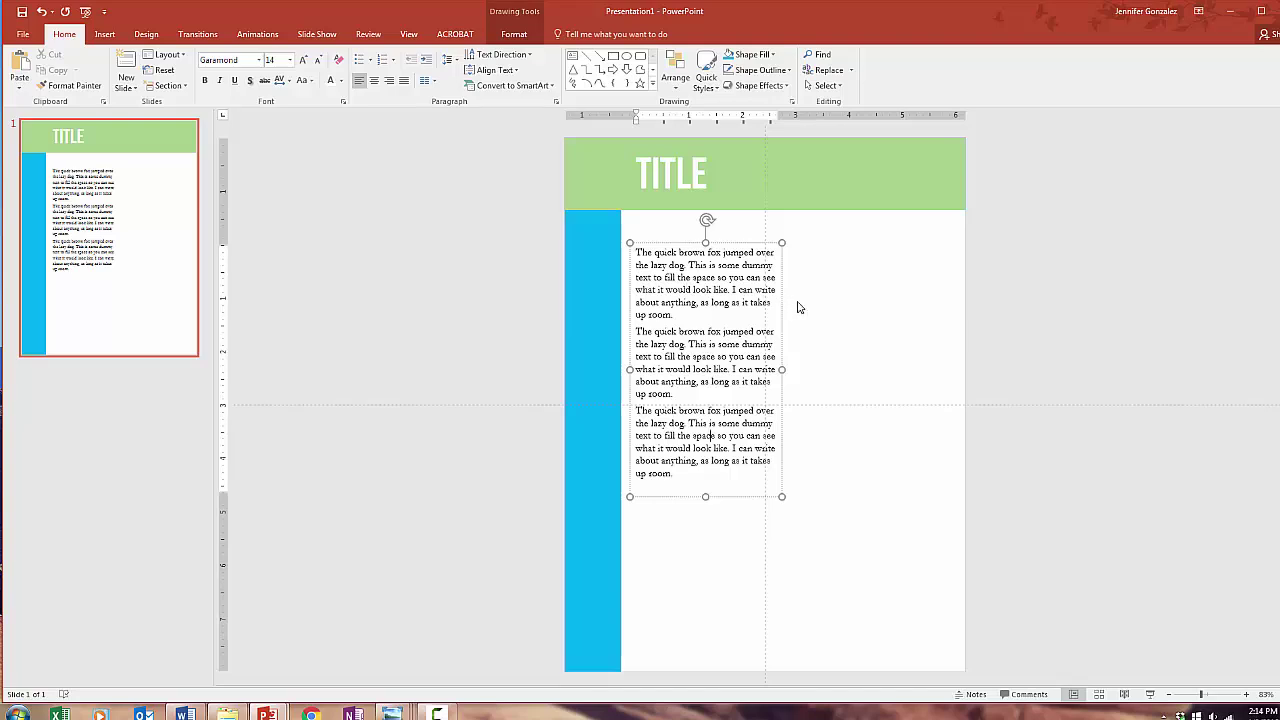
Step: Position the text box just right of the blue bar, leaving the bar in place
{"action": "left_click_drag", "start_coordinate": [660, 246], "coordinate": [743, 307]}
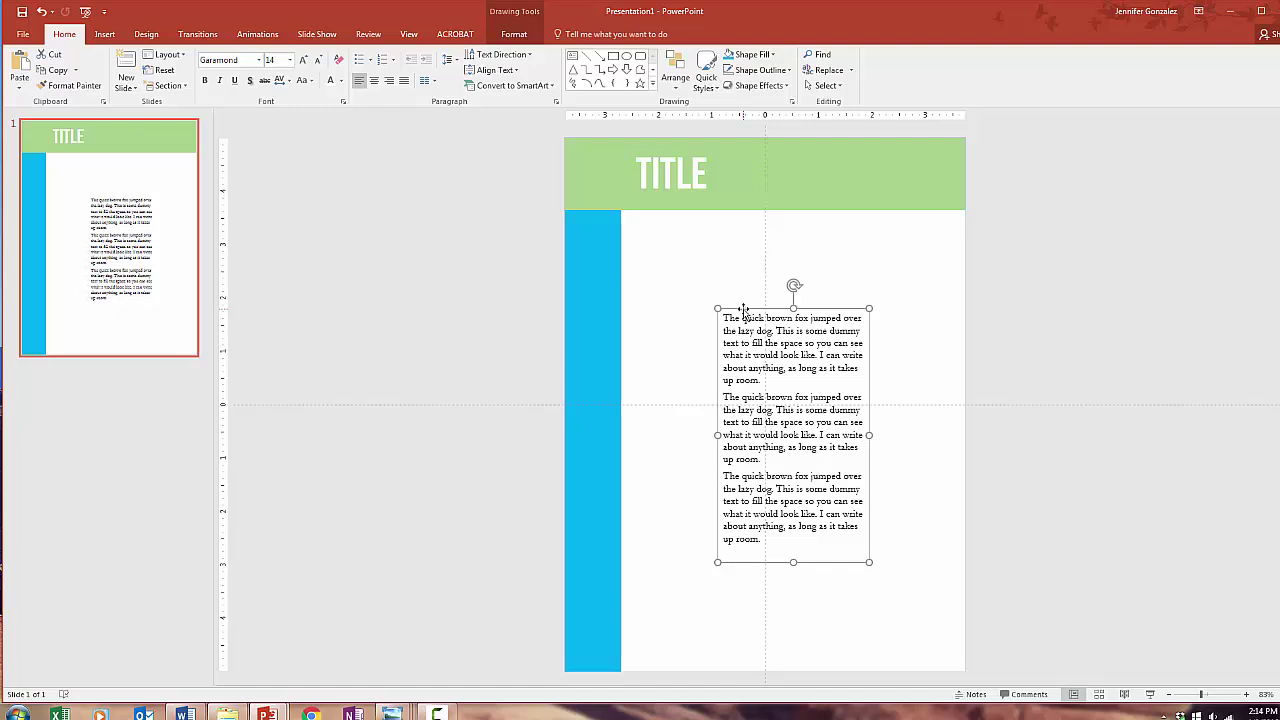
{"action": "left_click", "coordinate": [595, 339]}
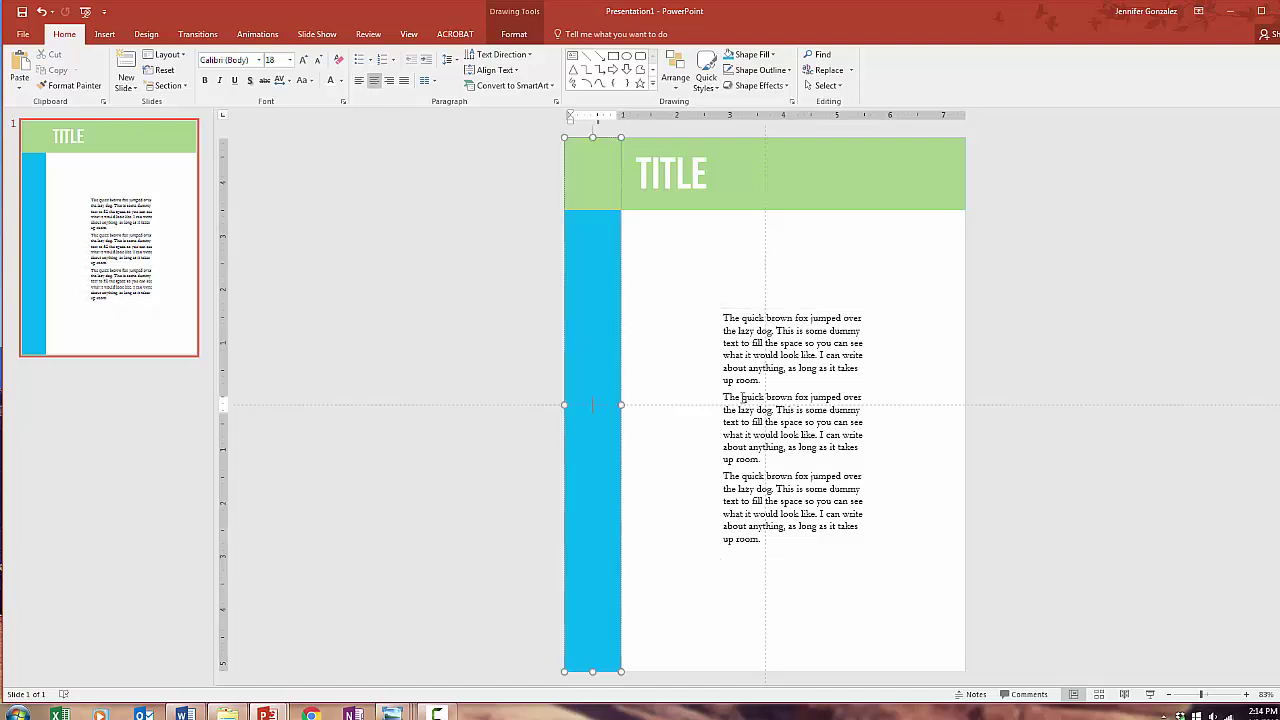
{"action": "mouse_move", "coordinate": [629, 379]}
{"action": "left_mouse_down"}
{"action": "mouse_move", "coordinate": [674, 417]}
{"action": "mouse_move", "coordinate": [717, 417]}
{"action": "mouse_move", "coordinate": [612, 372]}
{"action": "left_mouse_up"}
{"action": "scroll", "coordinate": [590, 355], "scroll_direction": "down", "scroll_amount": 1}
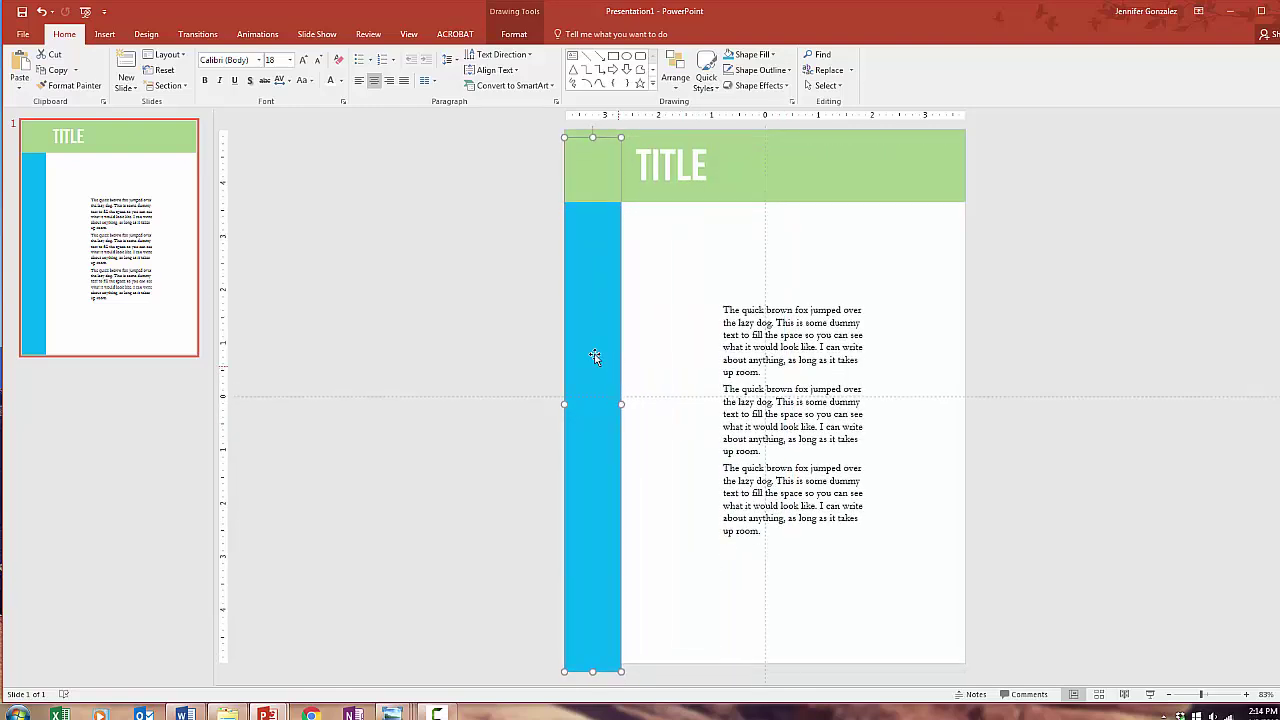
{"action": "scroll", "coordinate": [586, 340], "scroll_direction": "up", "scroll_amount": 1}
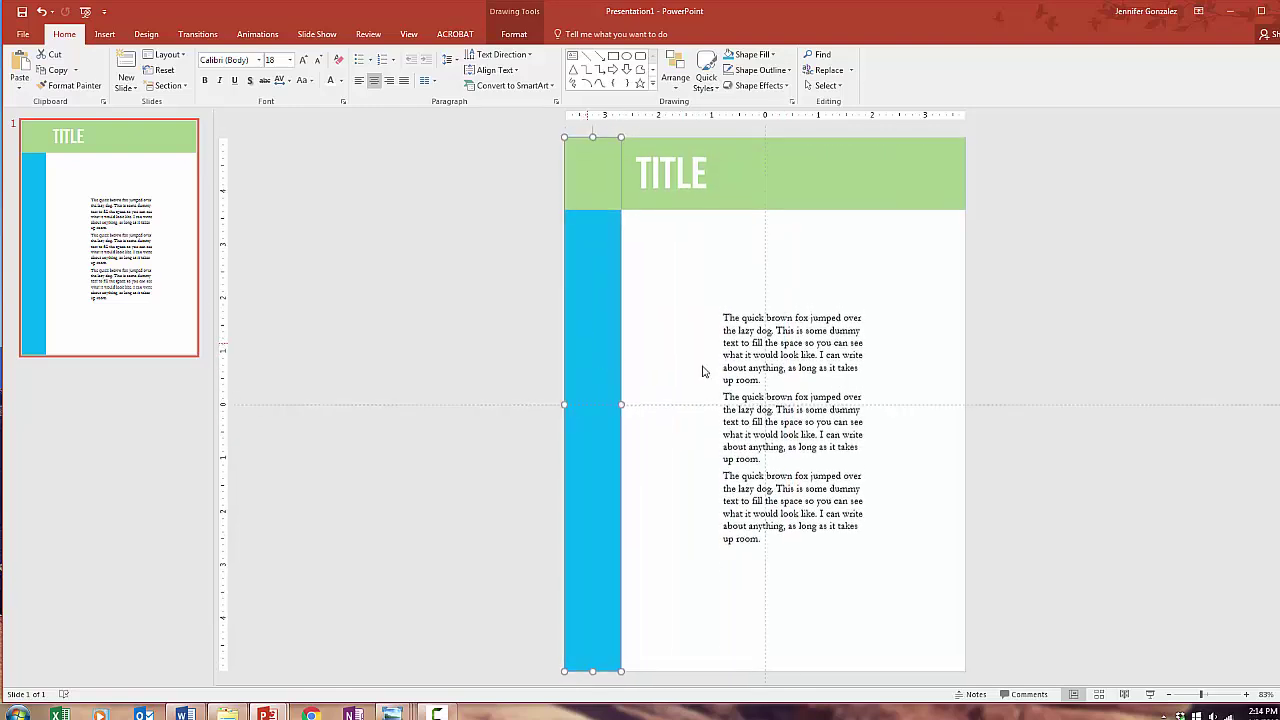
{"action": "left_click", "coordinate": [830, 376]}
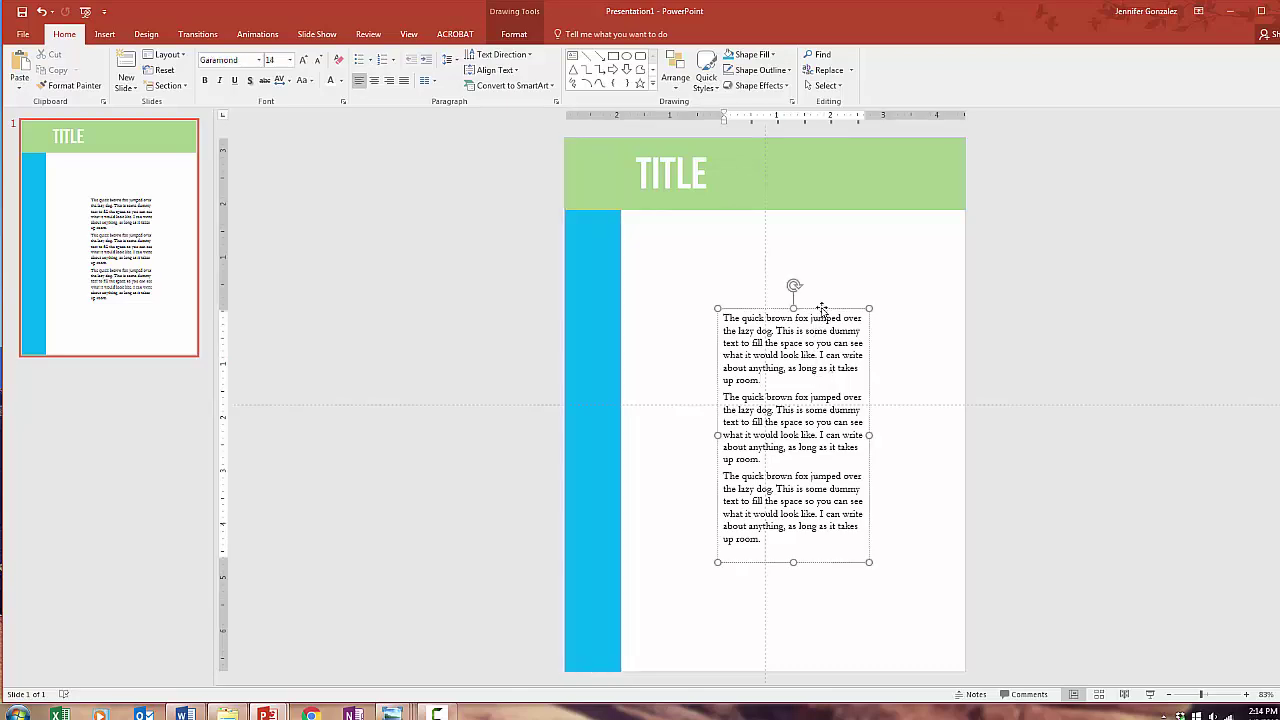
{"action": "left_click_drag", "start_coordinate": [821, 305], "coordinate": [740, 230]}
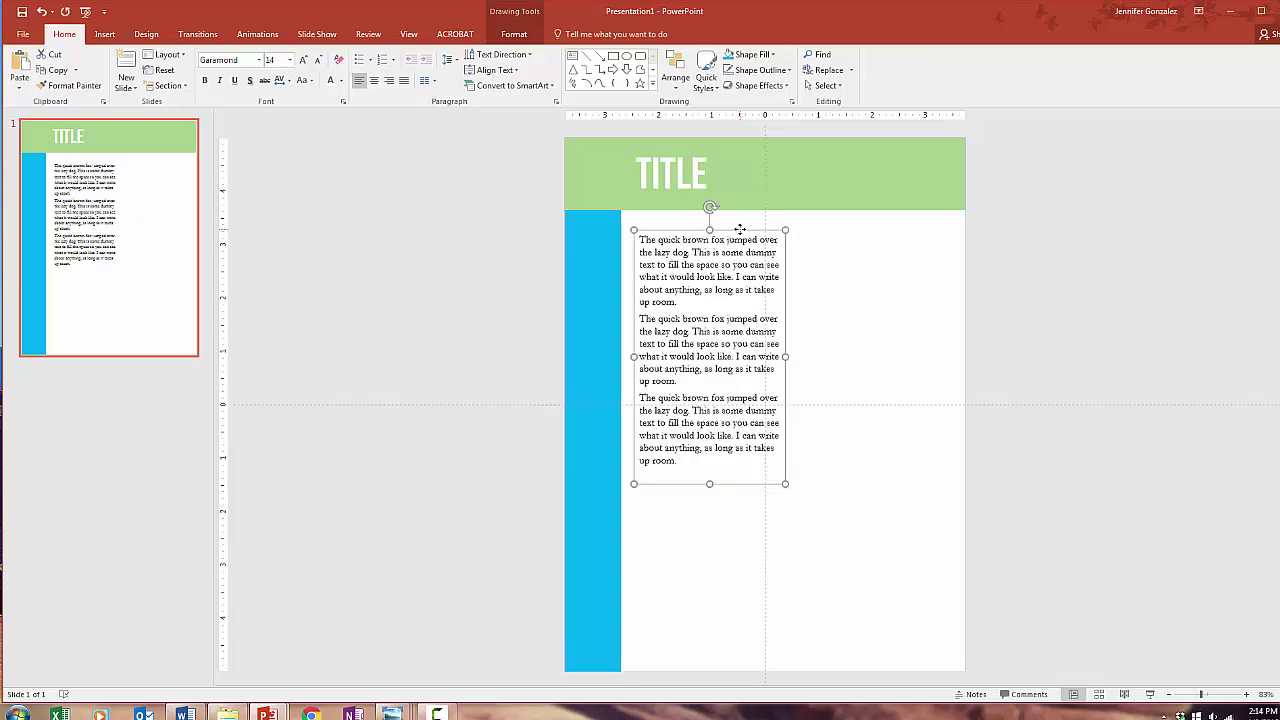
Step: Duplicate the text box into a right-hand column and paste one more paragraph into it
{"action": "key", "text": "ctrl+d"}
{"action": "left_click_drag", "start_coordinate": [796, 330], "coordinate": [945, 318]}
{"action": "left_click", "coordinate": [845, 462]}
{"action": "key", "text": "Return"}
{"action": "key", "text": "ctrl+v"}
{"action": "key", "text": "ctrl+v"}
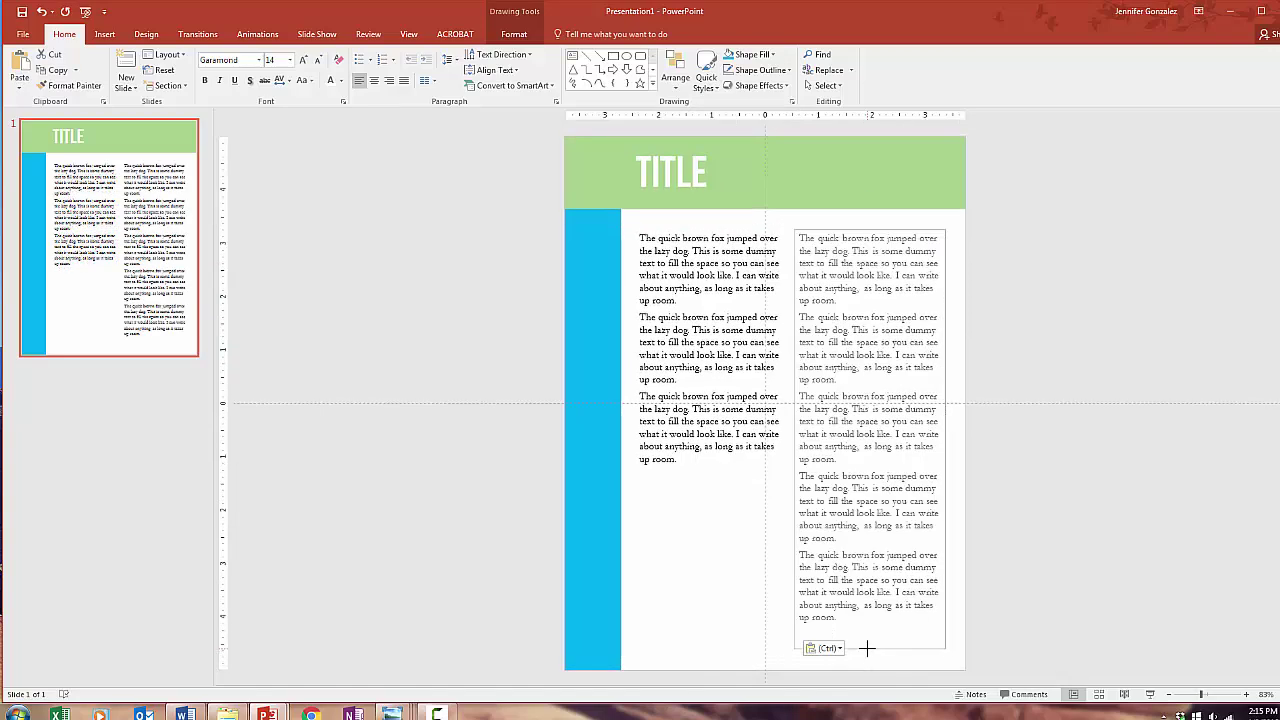
{"action": "left_click", "coordinate": [760, 607]}
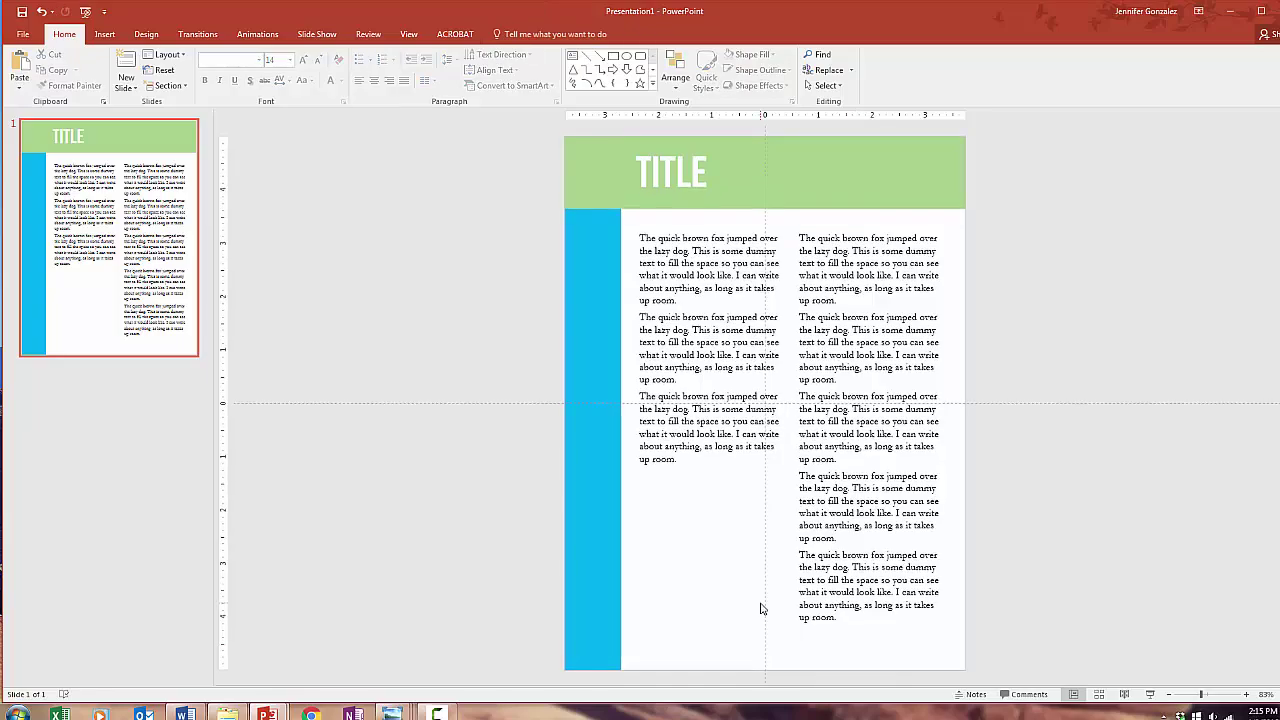
Step: Insert the fly photo, shrink it and move it below the left text column
{"action": "left_click", "coordinate": [113, 37]}
{"action": "left_click", "coordinate": [110, 78]}
{"action": "double_click", "coordinate": [420, 137]}
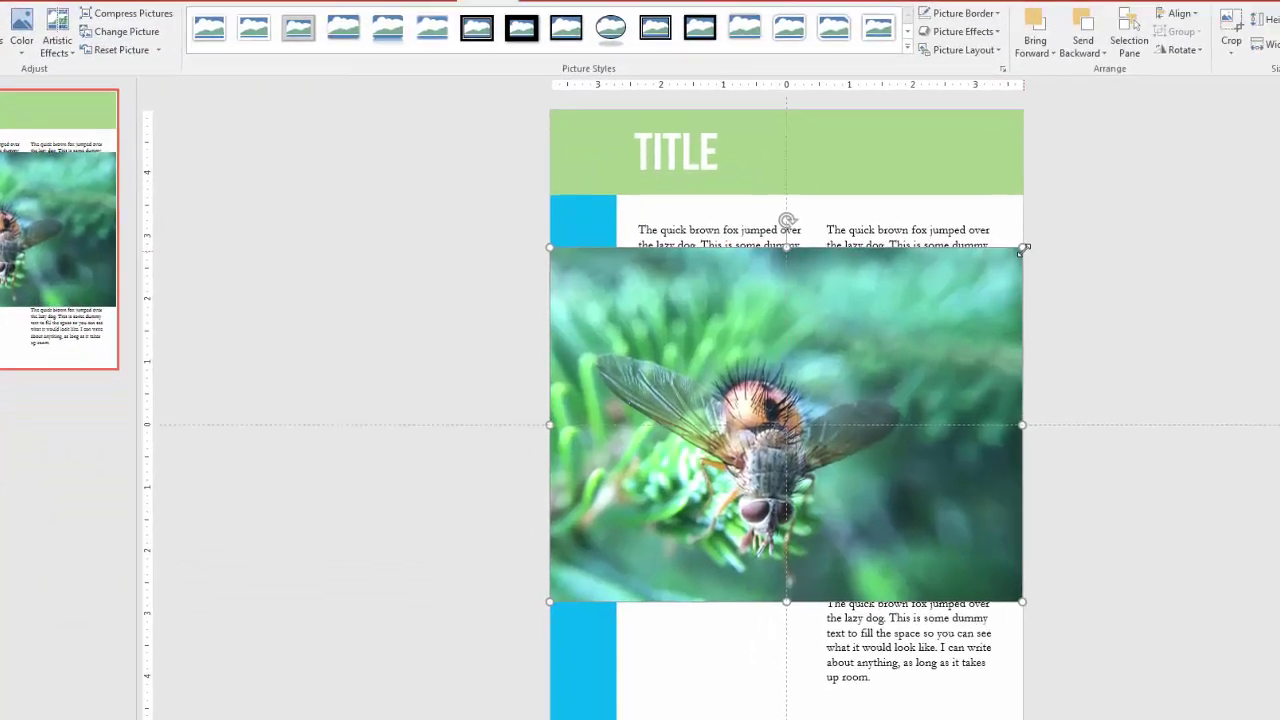
{"action": "left_click_drag", "start_coordinate": [1138, 298], "coordinate": [591, 413]}
{"action": "left_click_drag", "start_coordinate": [501, 462], "coordinate": [586, 528]}
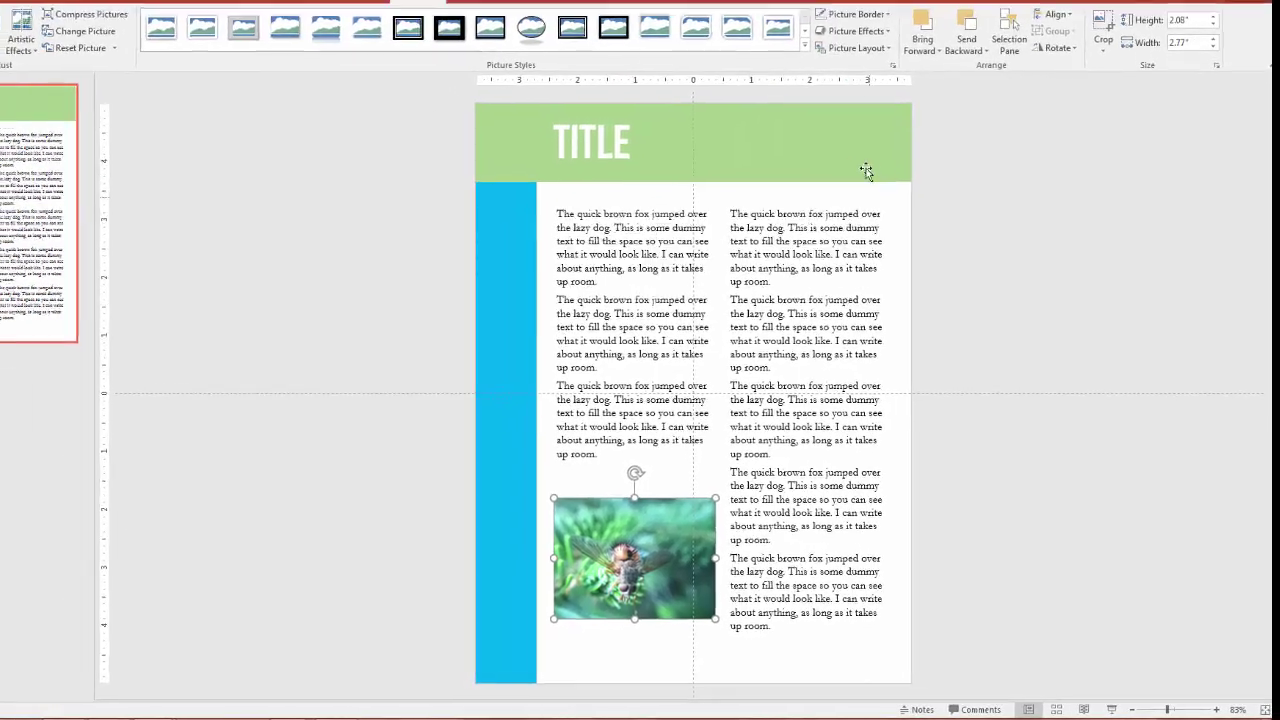
Step: Crop the photo's right side to a square and enlarge it to about 2.76 in under the left column
{"action": "left_click_drag", "start_coordinate": [676, 544], "coordinate": [698, 562]}
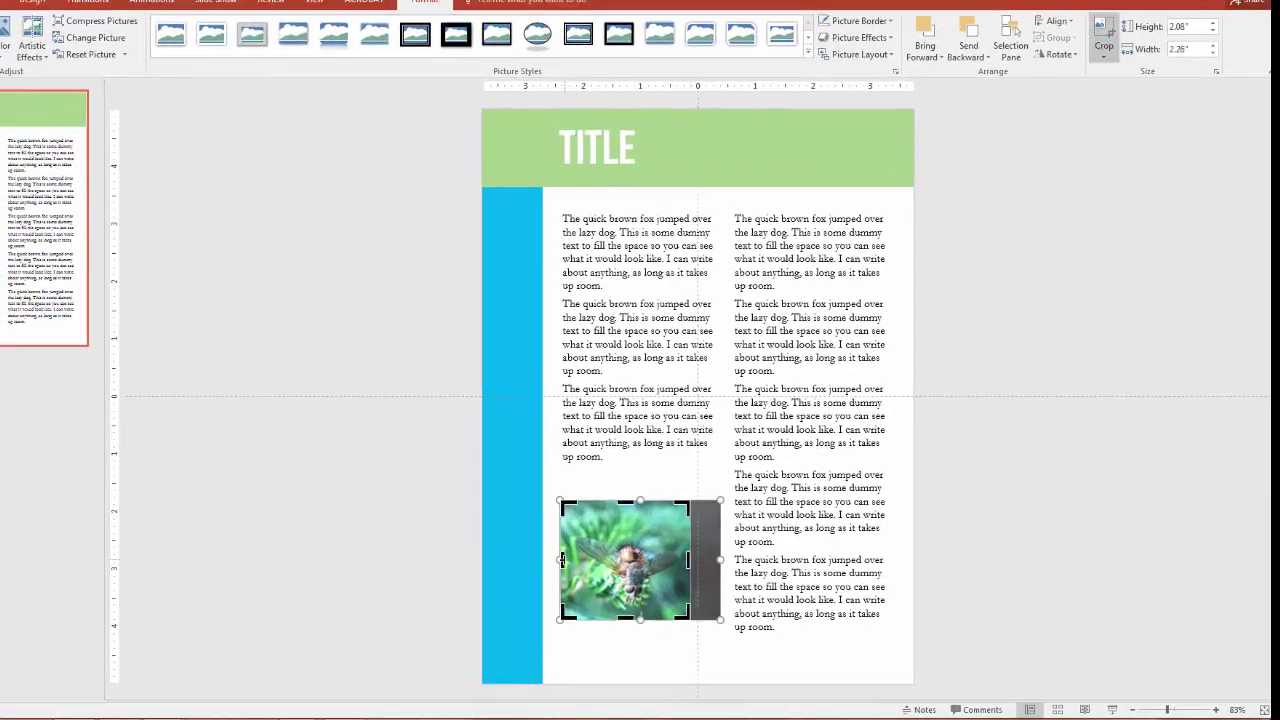
{"action": "left_click", "coordinate": [704, 490]}
{"action": "left_click_drag", "start_coordinate": [704, 490], "coordinate": [710, 482]}
{"action": "mouse_move", "coordinate": [672, 527]}
{"action": "left_mouse_down"}
{"action": "mouse_move", "coordinate": [707, 578]}
{"action": "mouse_move", "coordinate": [662, 535]}
{"action": "left_mouse_up"}
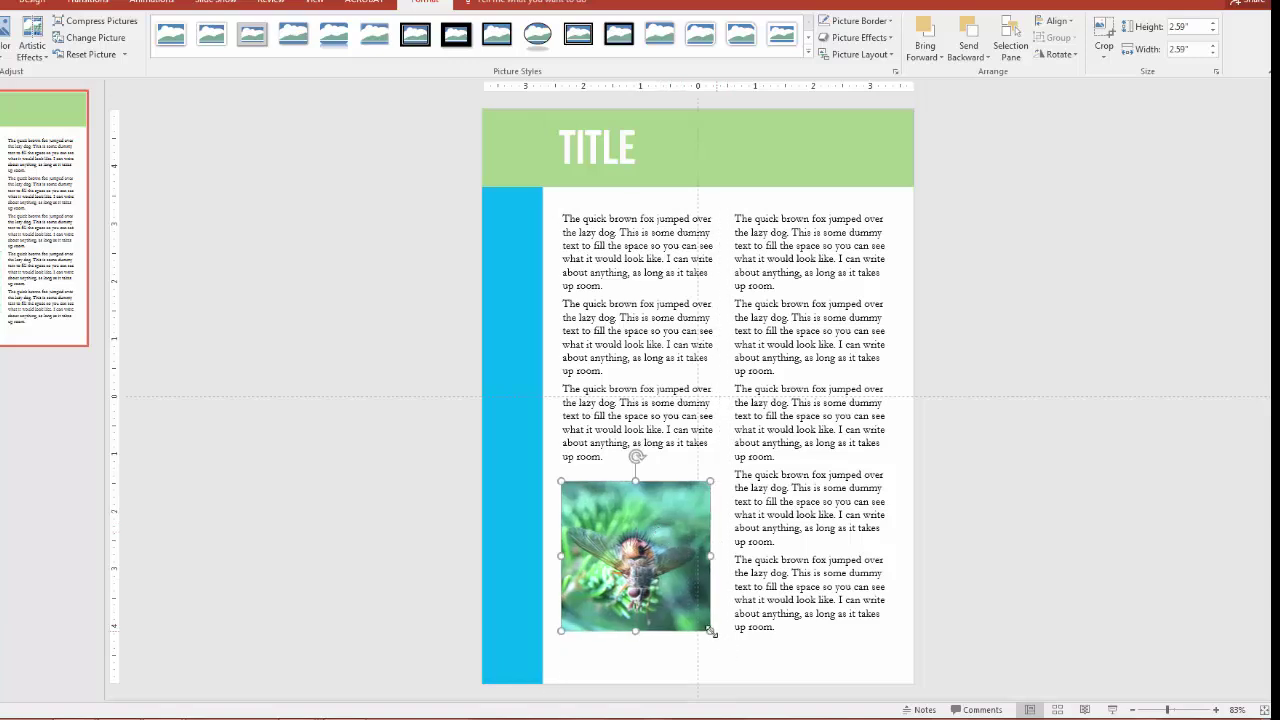
{"action": "left_click_drag", "start_coordinate": [710, 630], "coordinate": [683, 591]}
{"action": "left_click", "coordinate": [792, 562]}
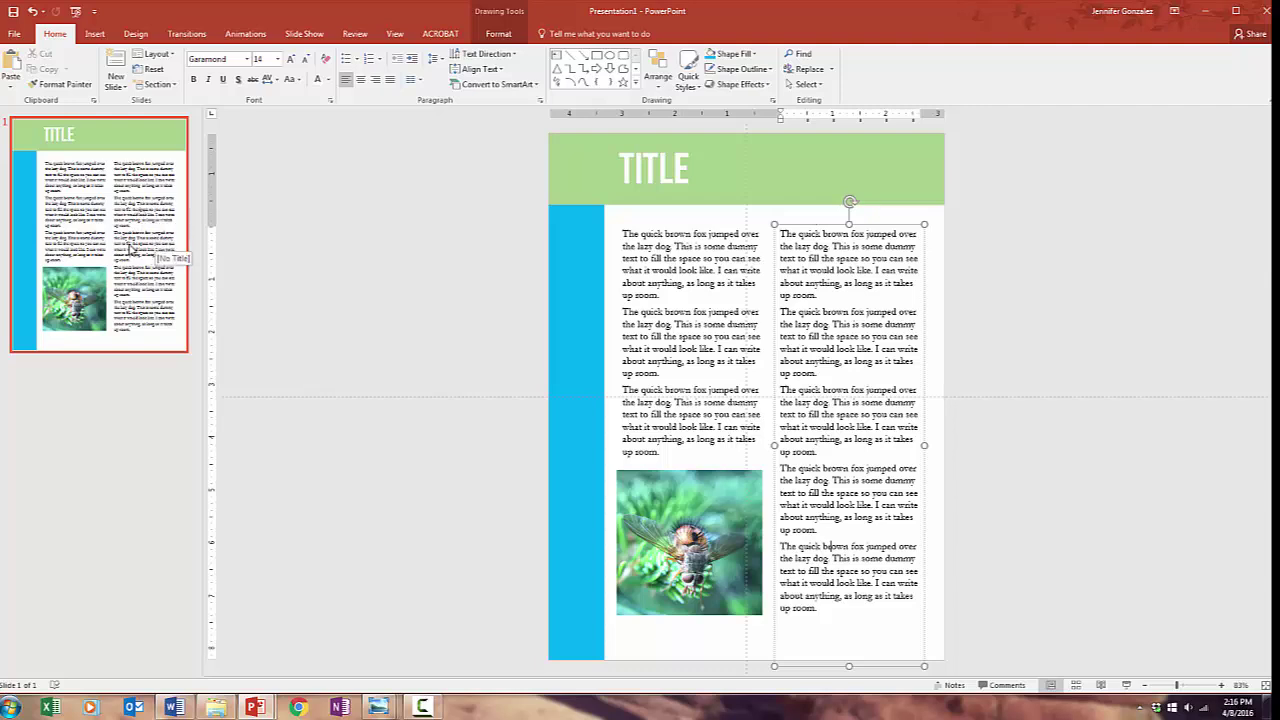
Step: Duplicate slide 1 from the slide list to create slide 2
{"action": "left_click", "coordinate": [130, 250]}
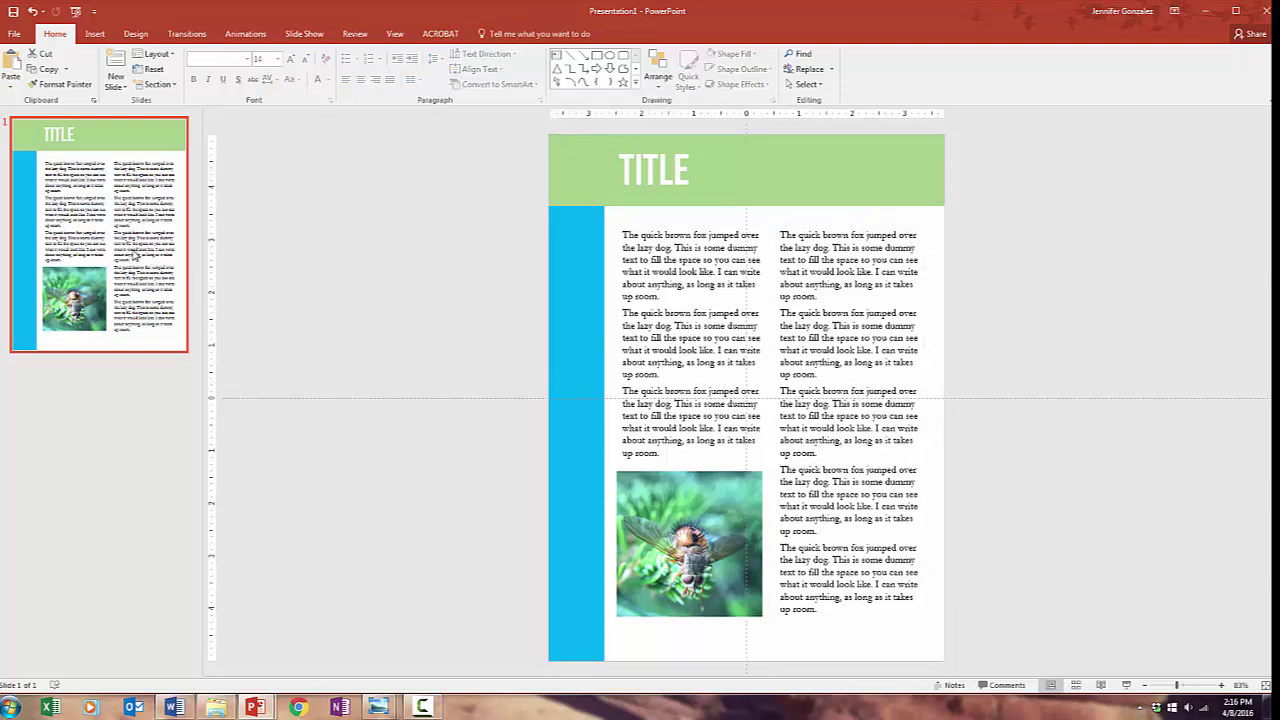
{"action": "right_click", "coordinate": [124, 262]}
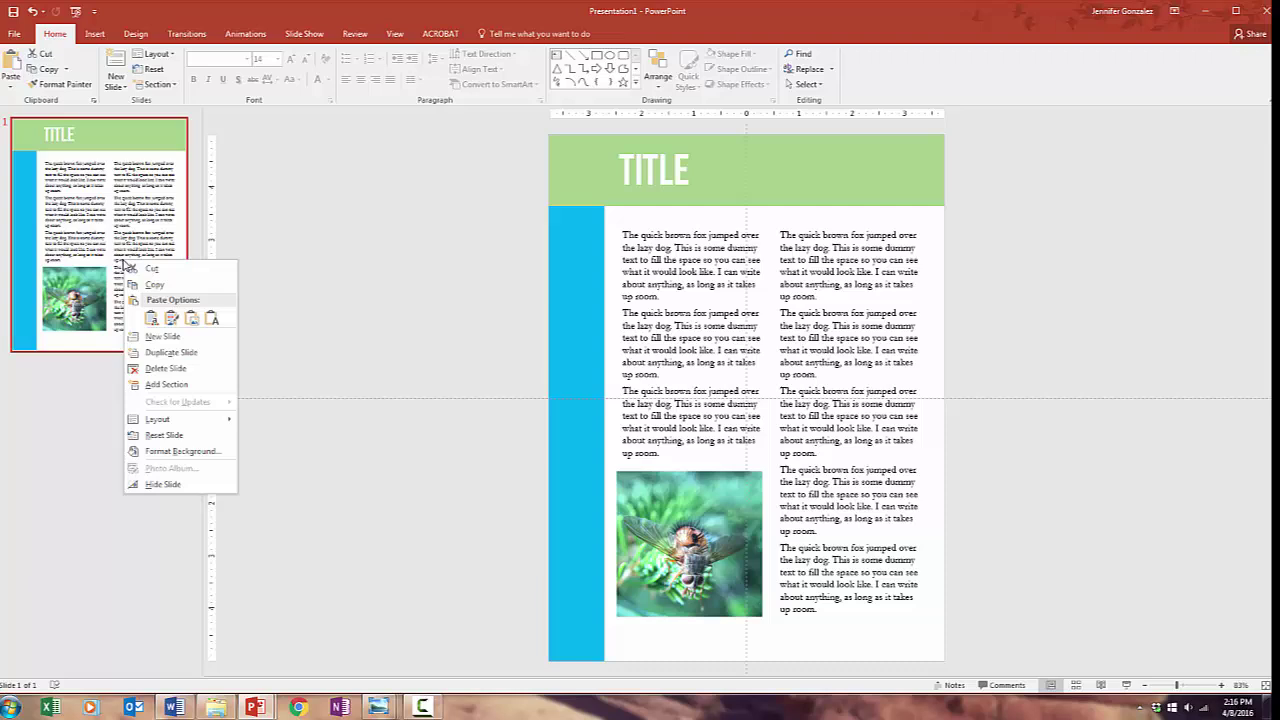
{"action": "left_click", "coordinate": [165, 353]}
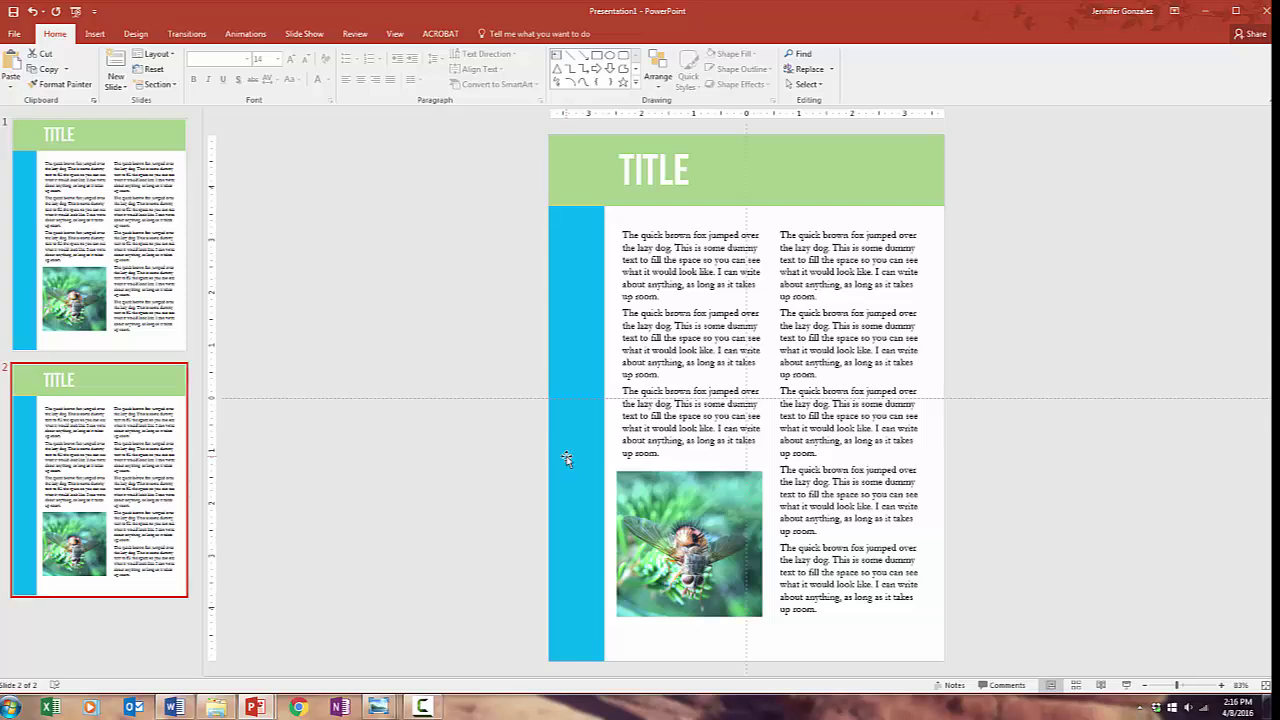
Step: Move the blue side bar flush against the slide's right edge
{"action": "left_click", "coordinate": [595, 433]}
{"action": "left_click_drag", "start_coordinate": [595, 433], "coordinate": [930, 455]}
{"action": "left_click", "coordinate": [655, 374]}
Step: Shift both text columns, the photo and the TITLE left to the slide's left edge
{"action": "left_click", "coordinate": [822, 478]}
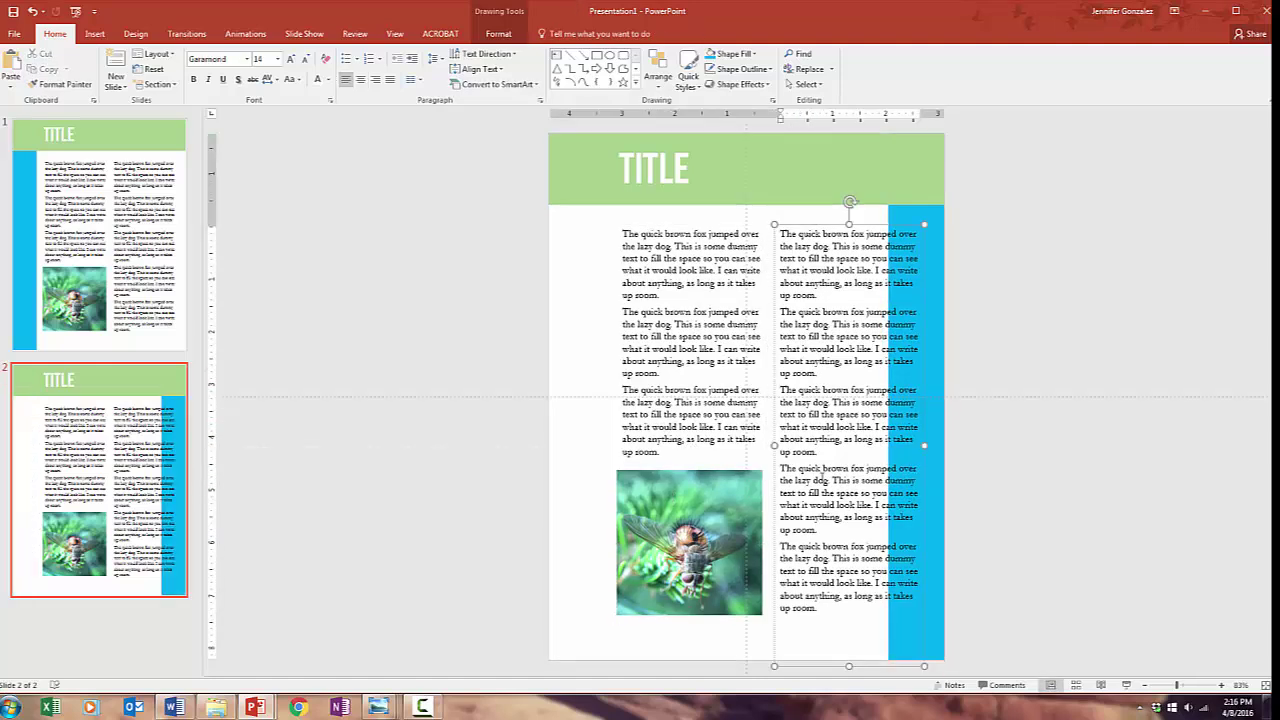
{"action": "left_click", "coordinate": [707, 369], "text": "shift"}
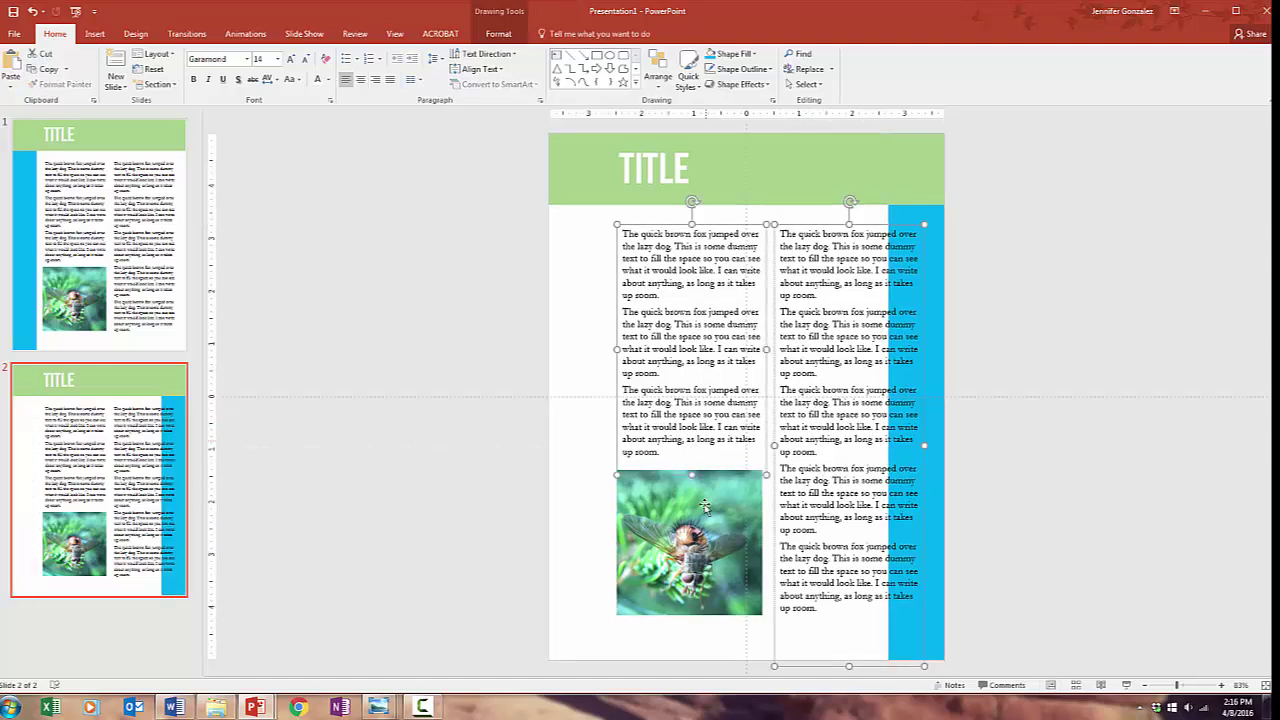
{"action": "left_click", "coordinate": [700, 518], "text": "shift"}
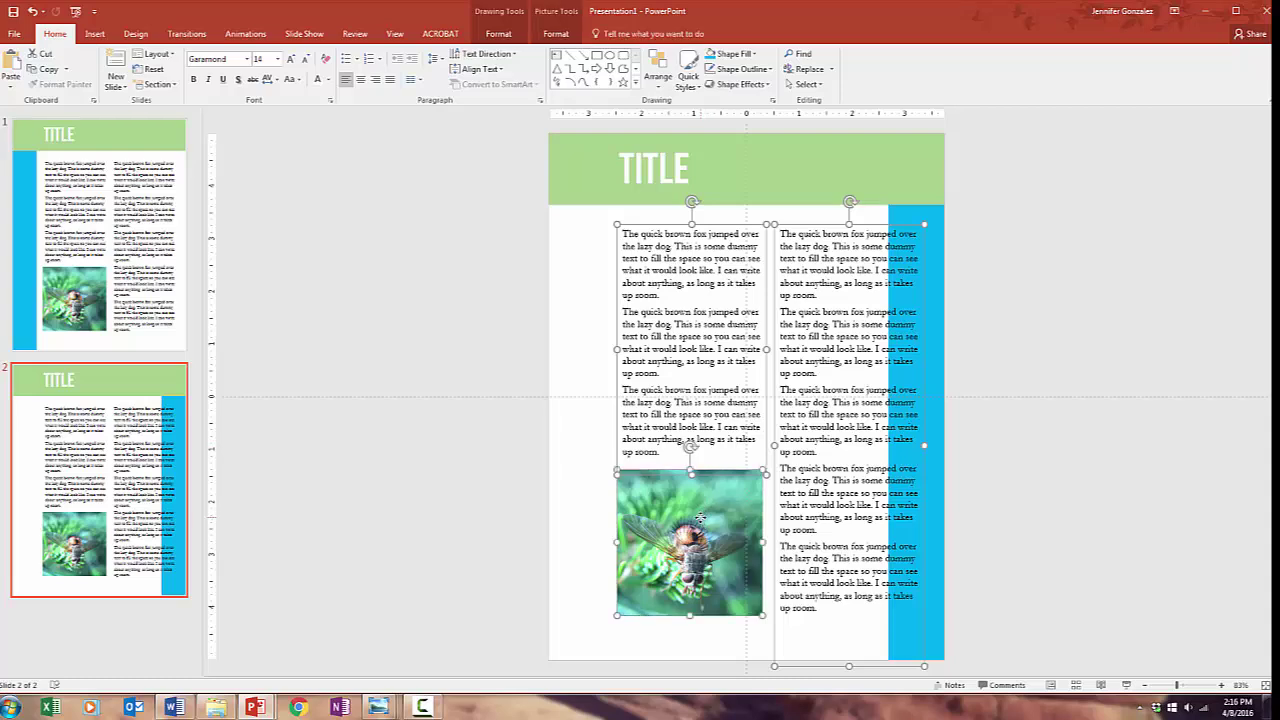
{"action": "key", "text": "Left"}
{"action": "key", "text": "Left"}
{"action": "key", "text": "Left"}
{"action": "key", "text": "Left"}
{"action": "key", "text": "Left"}
{"action": "key", "text": "Left"}
{"action": "key", "text": "Left"}
{"action": "key", "text": "Left"}
{"action": "key", "text": "Left"}
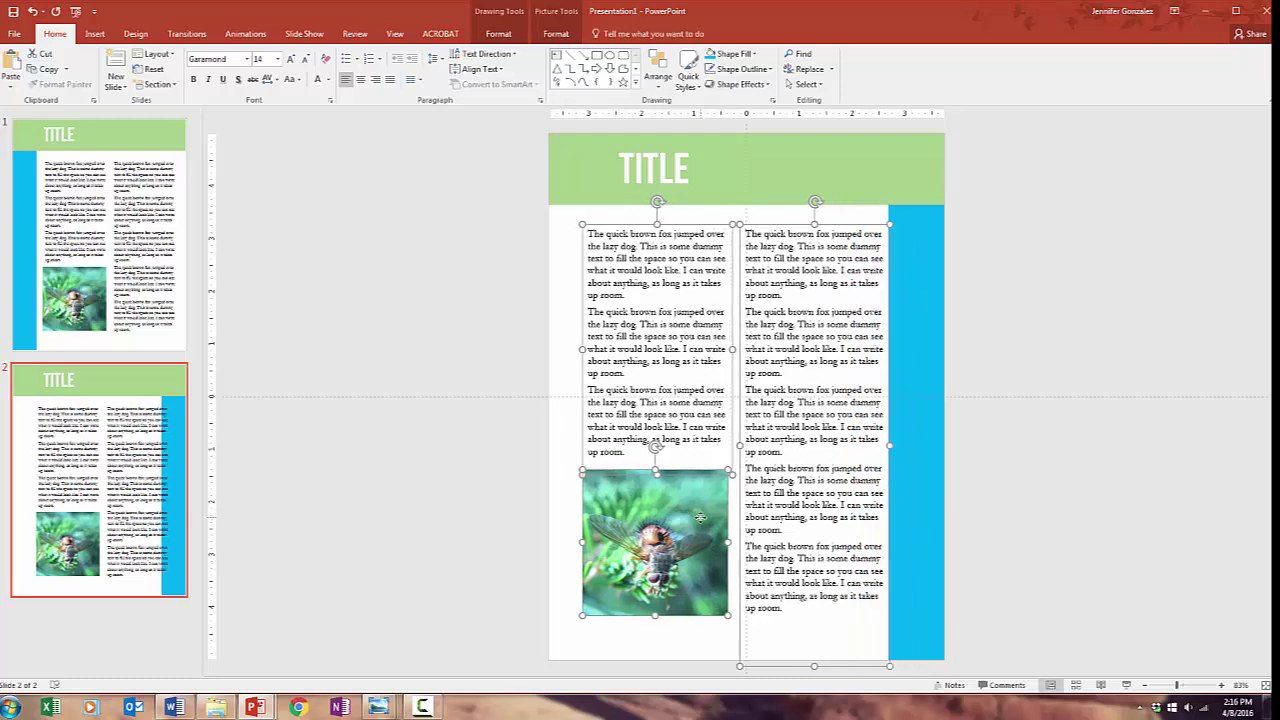
{"action": "key", "text": "Left"}
{"action": "left_click", "coordinate": [643, 143]}
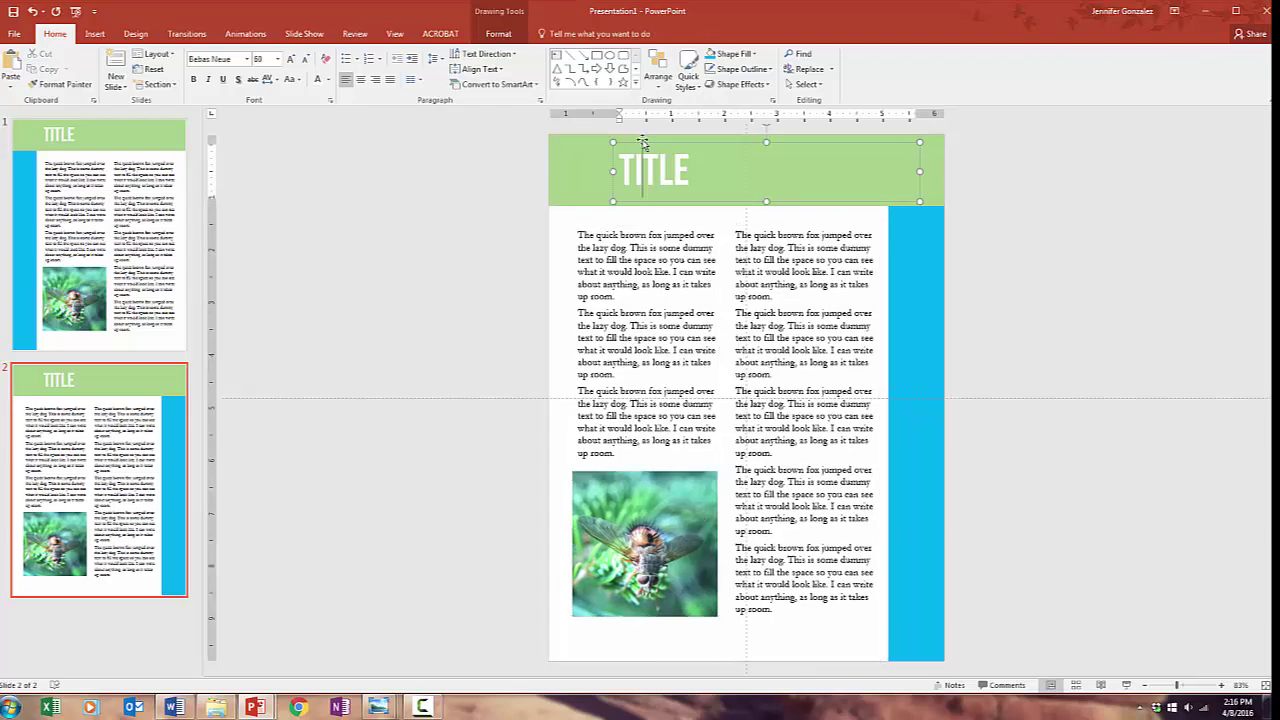
{"action": "left_click_drag", "start_coordinate": [643, 143], "coordinate": [600, 149]}
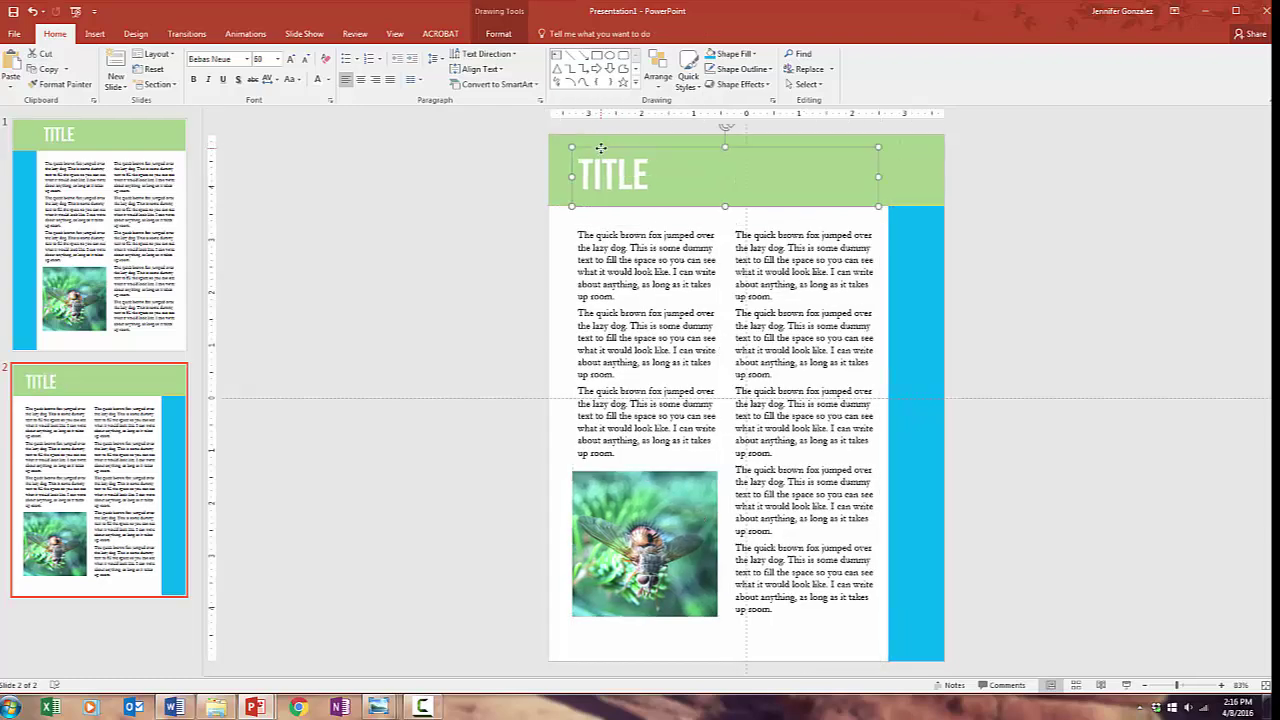
Step: Delete the photo from slide 2
{"action": "left_click", "coordinate": [641, 284]}
{"action": "left_click", "coordinate": [687, 524]}
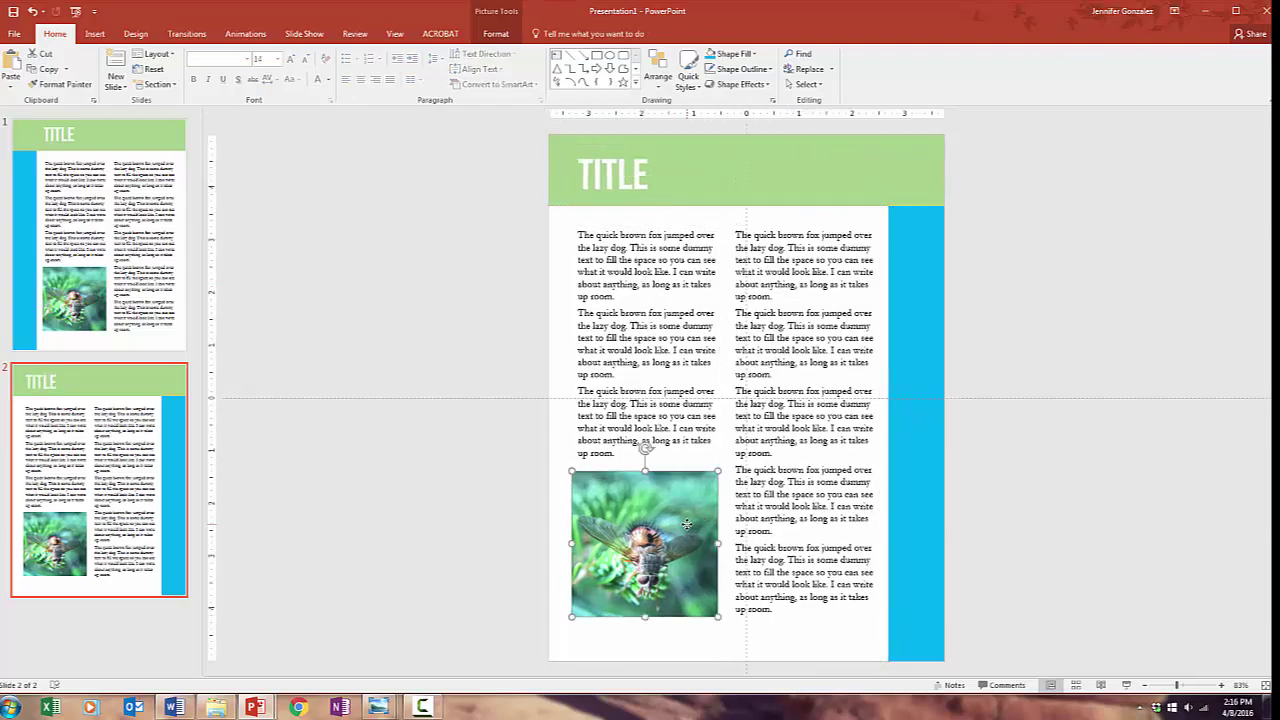
{"action": "key", "text": "Delete"}
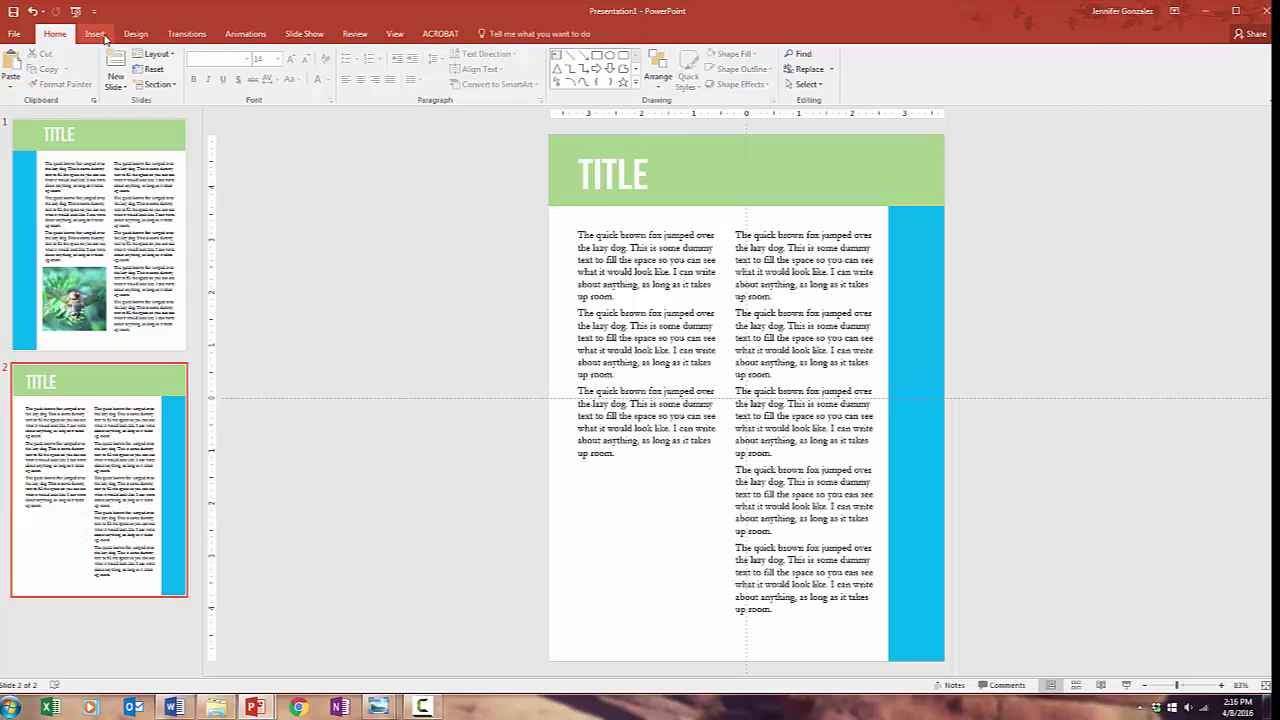
Step: Insert the basketball picture onto slide 2 and move it below the left column
{"action": "left_click", "coordinate": [100, 35]}
{"action": "left_click", "coordinate": [80, 68]}
{"action": "double_click", "coordinate": [440, 205]}
{"action": "left_click_drag", "start_coordinate": [722, 397], "coordinate": [608, 545]}
Step: Swap the text columns so the five-paragraph column is on the left and the three-paragraph one on the right
{"action": "left_click", "coordinate": [638, 230]}
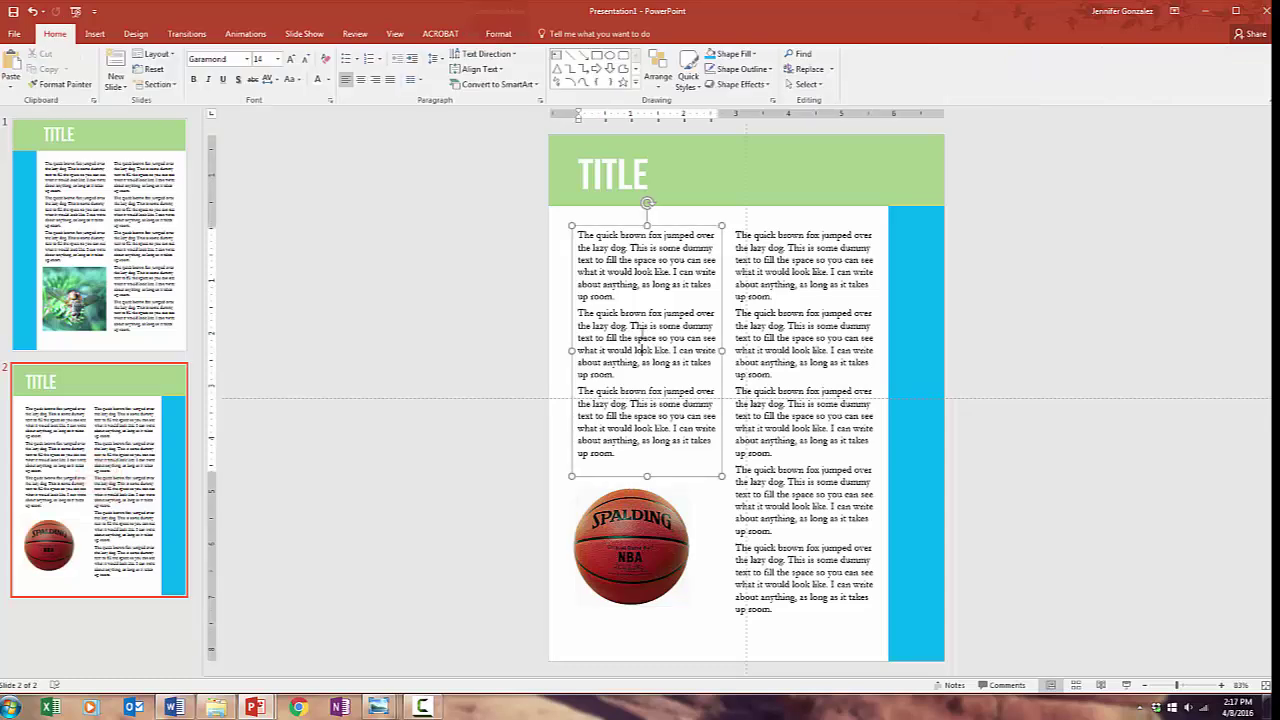
{"action": "left_click_drag", "start_coordinate": [638, 230], "coordinate": [774, 296]}
{"action": "left_click", "coordinate": [864, 227]}
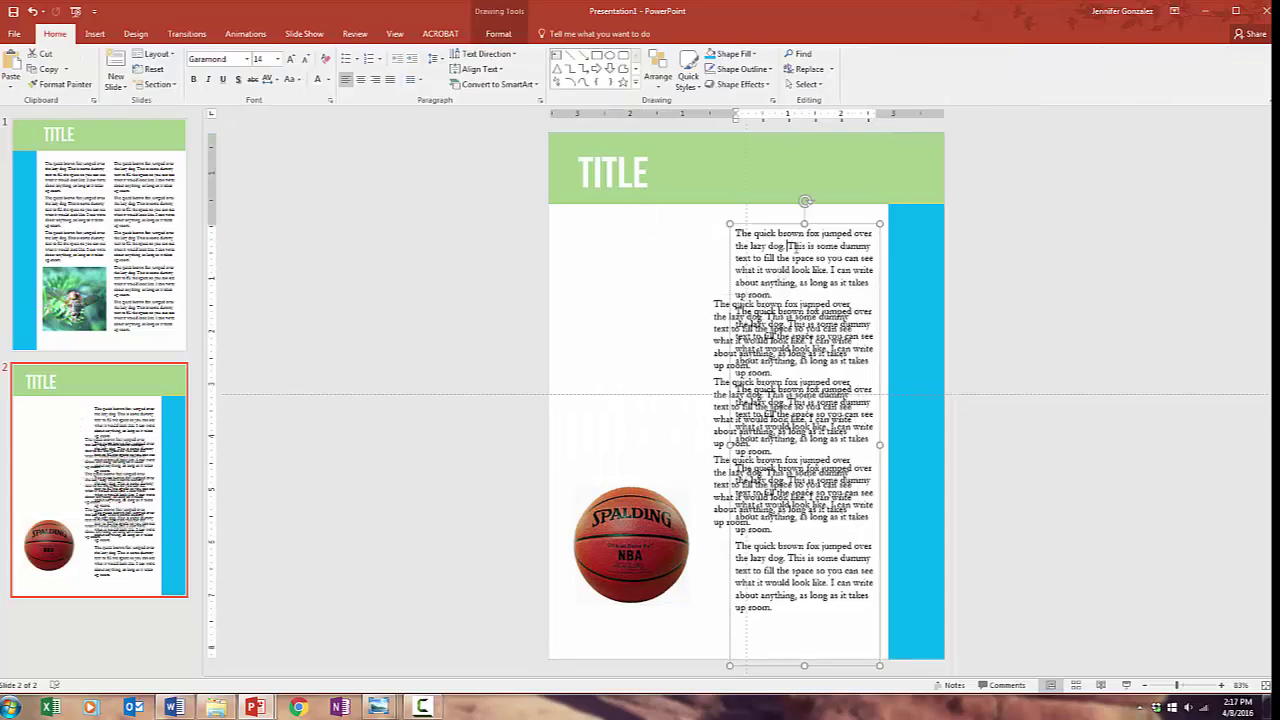
{"action": "left_click_drag", "start_coordinate": [864, 227], "coordinate": [714, 237]}
{"action": "left_click", "coordinate": [800, 295]}
{"action": "left_click_drag", "start_coordinate": [800, 295], "coordinate": [825, 230]}
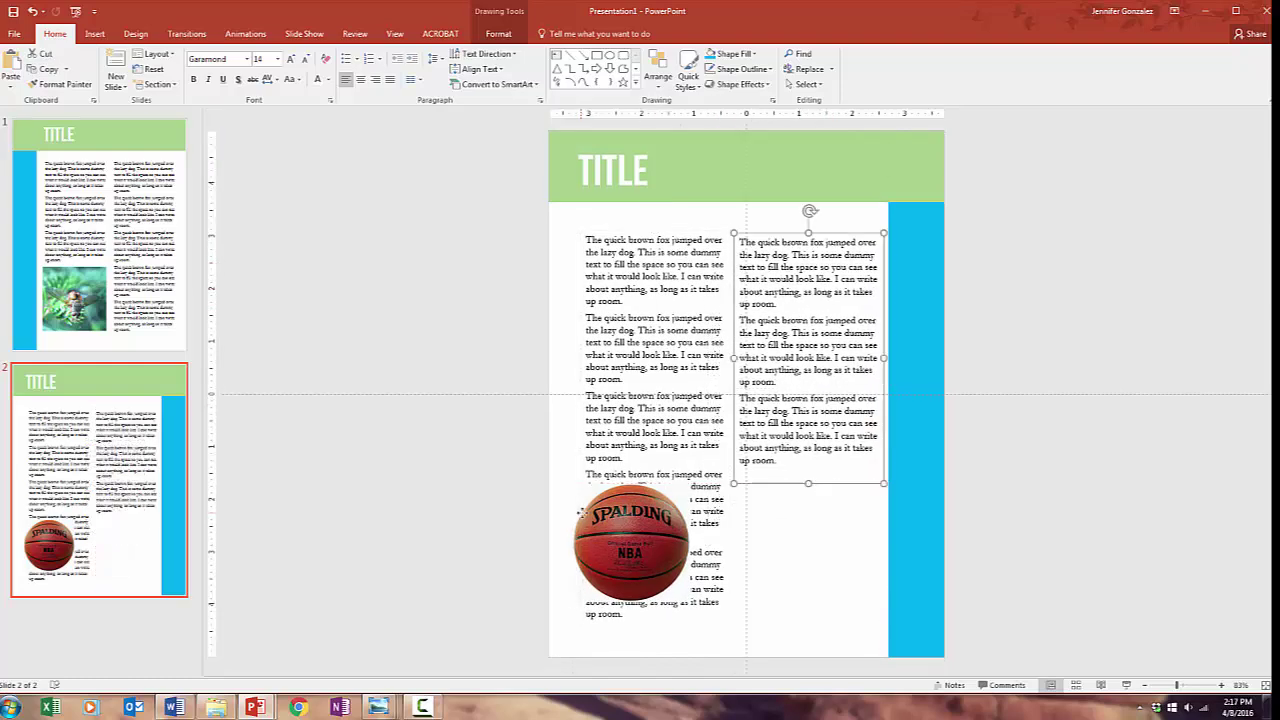
Step: Move the basketball photo beneath the right-hand three-paragraph column
{"action": "left_click", "coordinate": [580, 490]}
{"action": "left_click_drag", "start_coordinate": [580, 490], "coordinate": [759, 492]}
{"action": "left_click", "coordinate": [525, 394]}
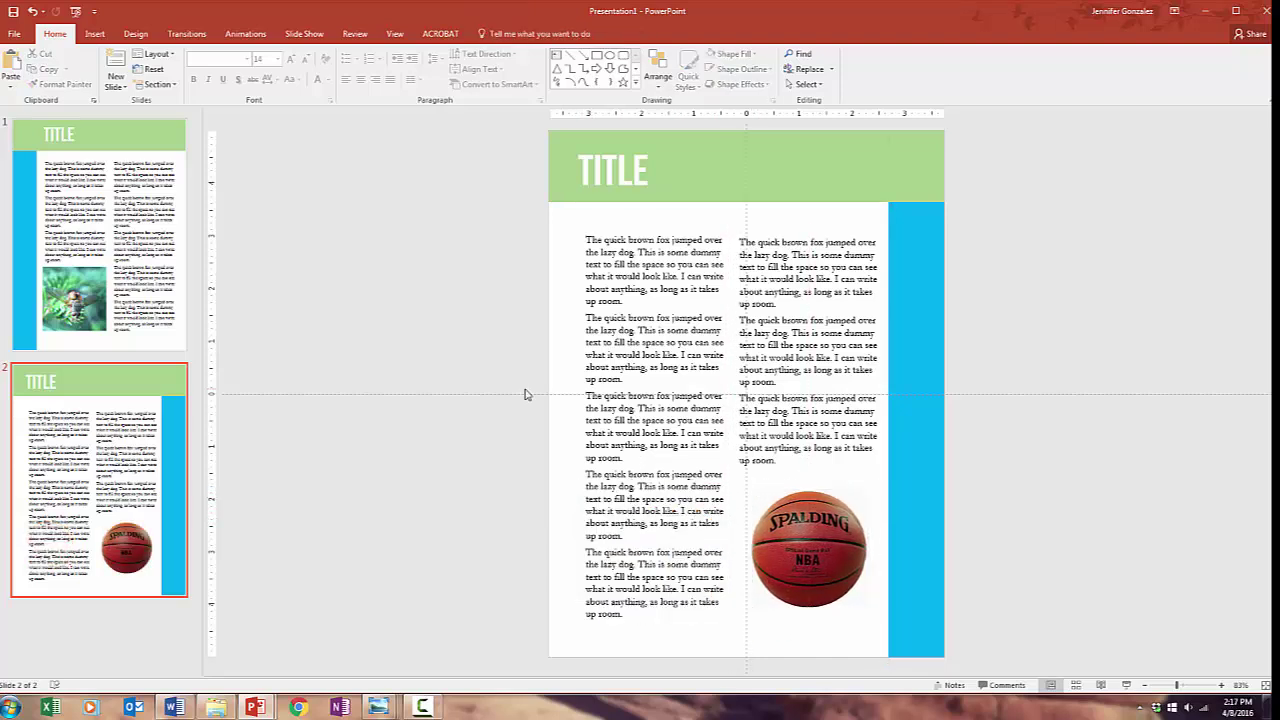
Step: Save the presentation to OneDrive under the name 'Sample book 2', then view its Info page
{"action": "left_click", "coordinate": [12, 12]}
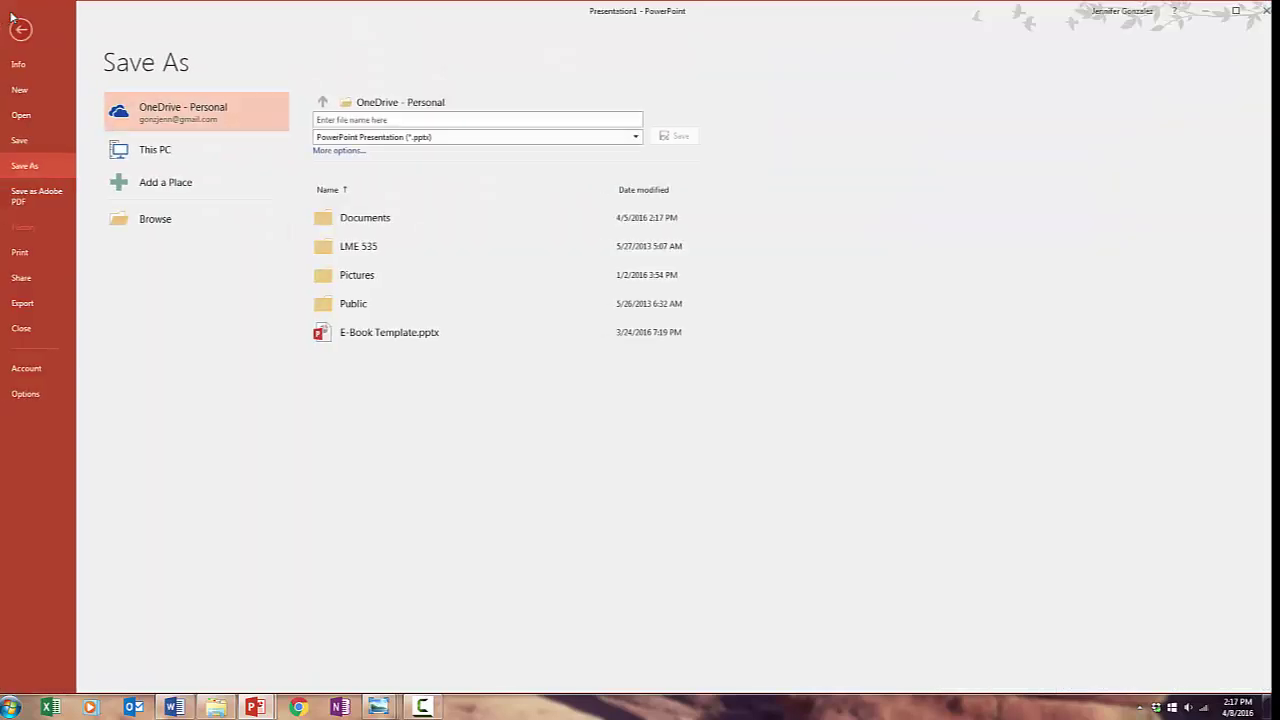
{"action": "left_click", "coordinate": [357, 119]}
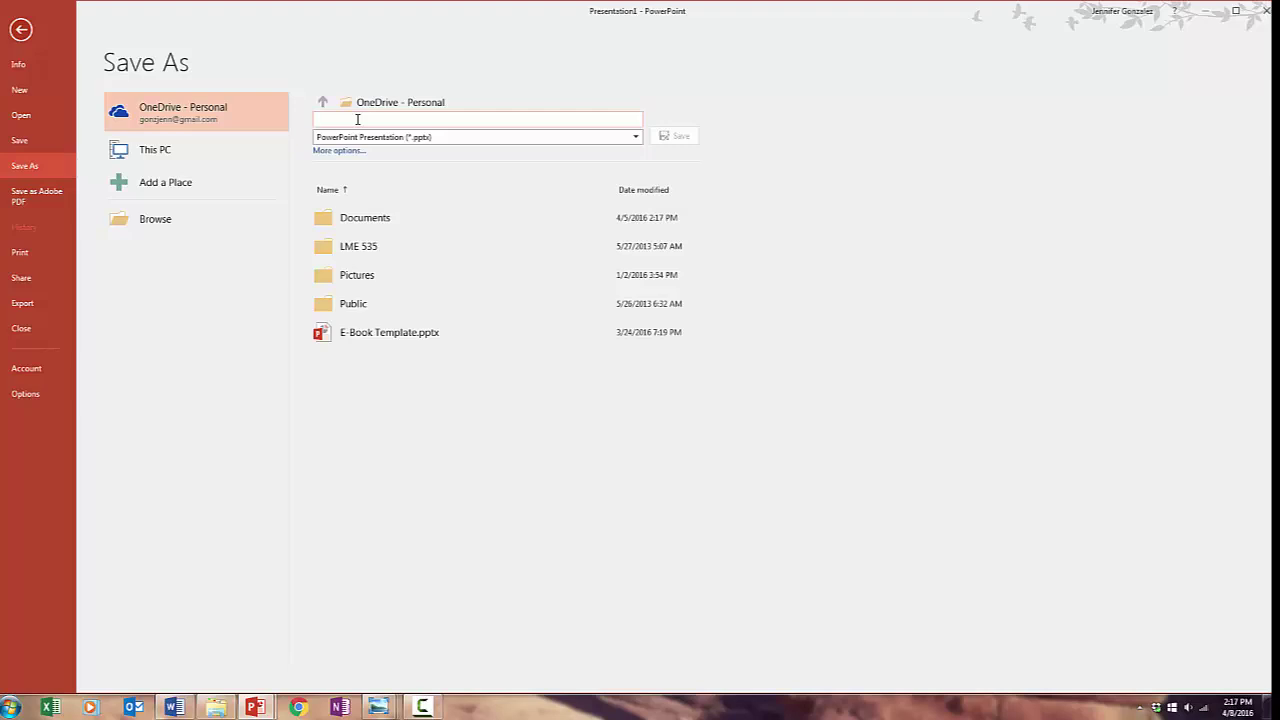
{"action": "type", "text": "Sample b"}
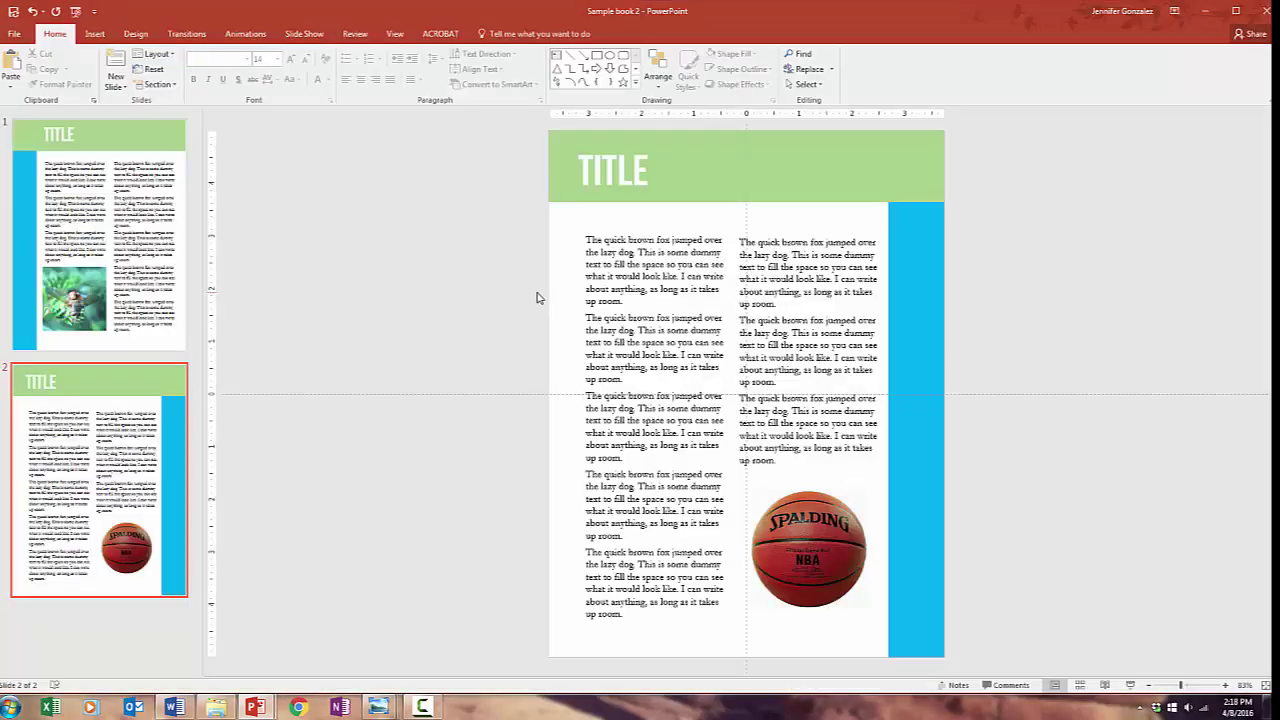
{"action": "left_click", "coordinate": [15, 35]}
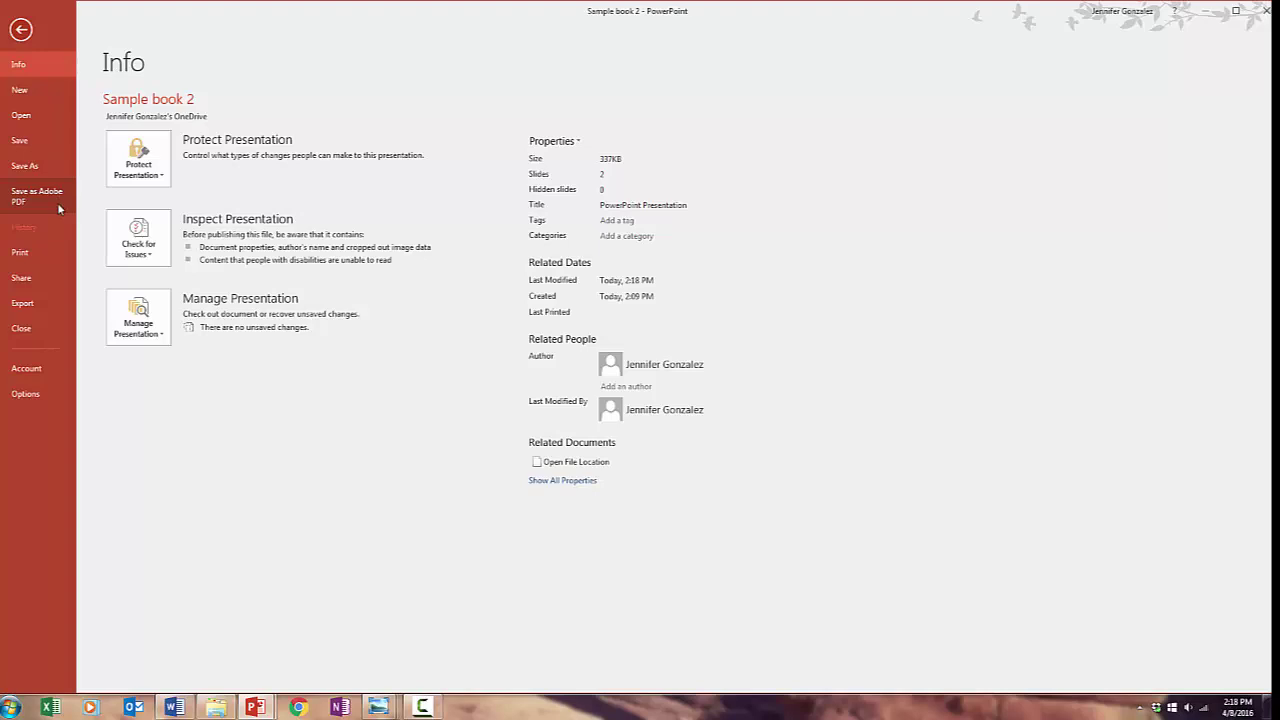
Step: Save a copy of Sample book 2 in PDF (*.pdf) format to OneDrive
{"action": "left_click", "coordinate": [48, 165]}
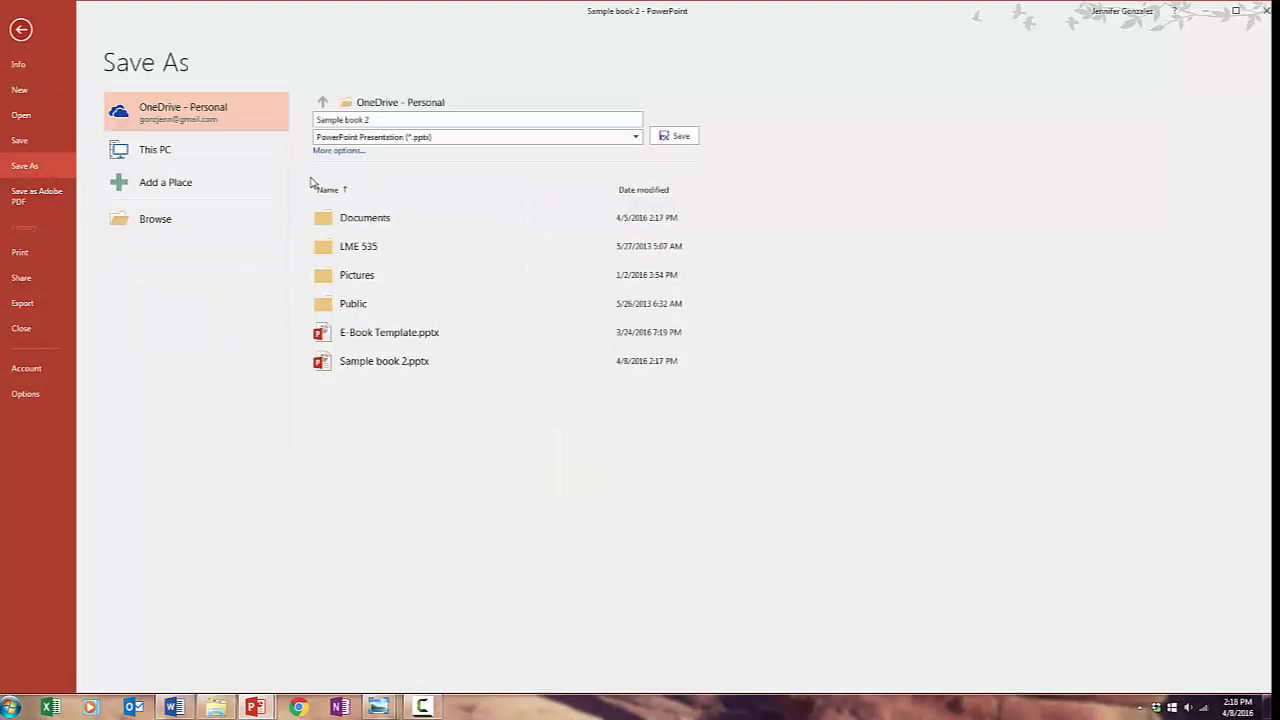
{"action": "left_click", "coordinate": [631, 139]}
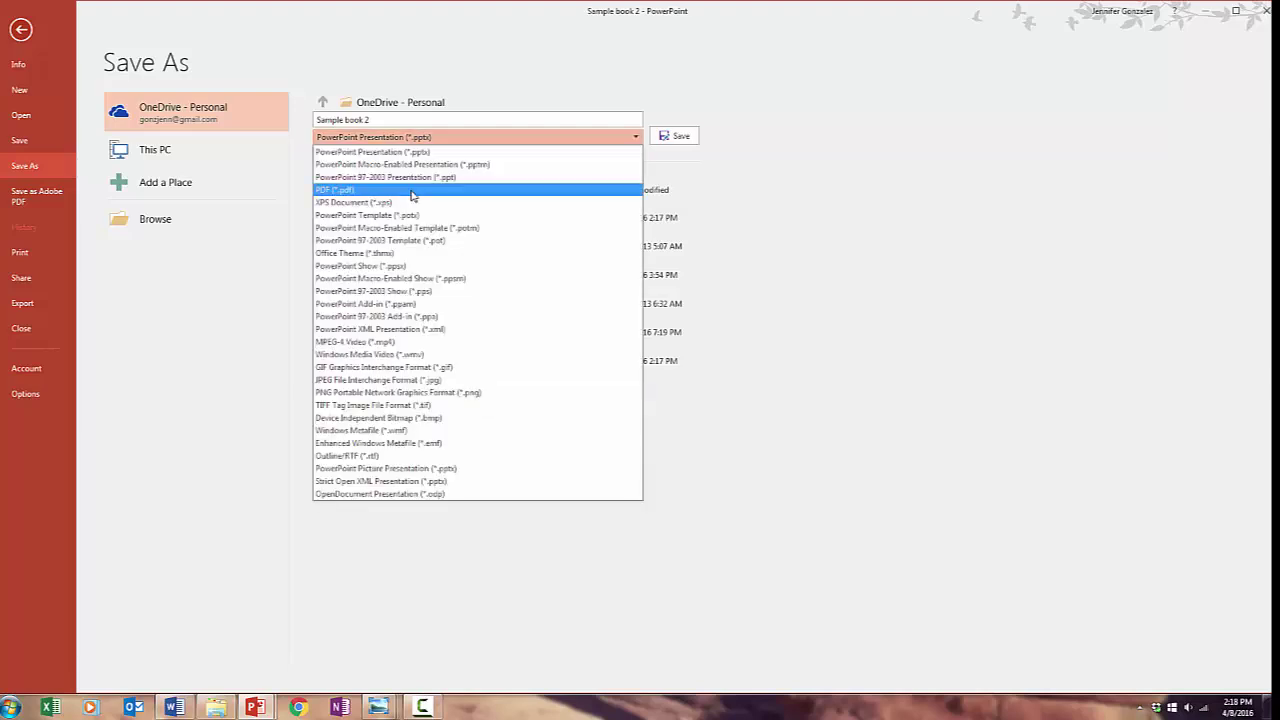
{"action": "left_click", "coordinate": [411, 190]}
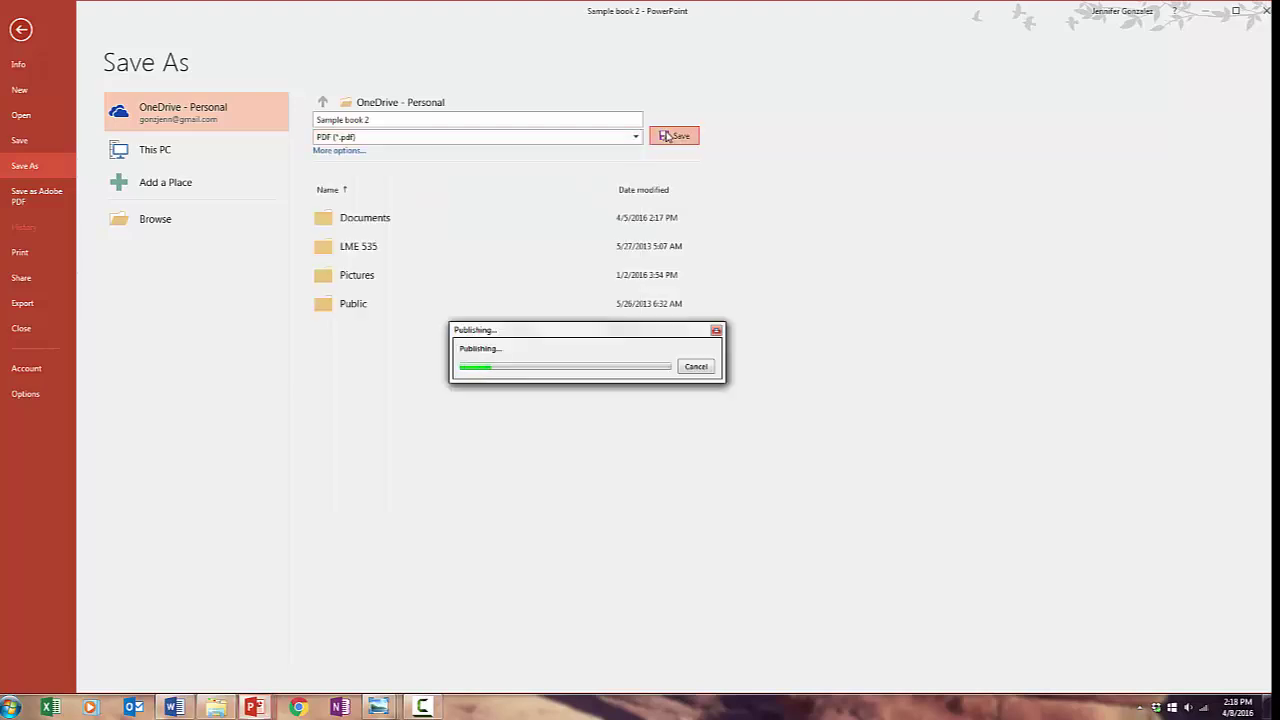
{"action": "left_click", "coordinate": [674, 135]}
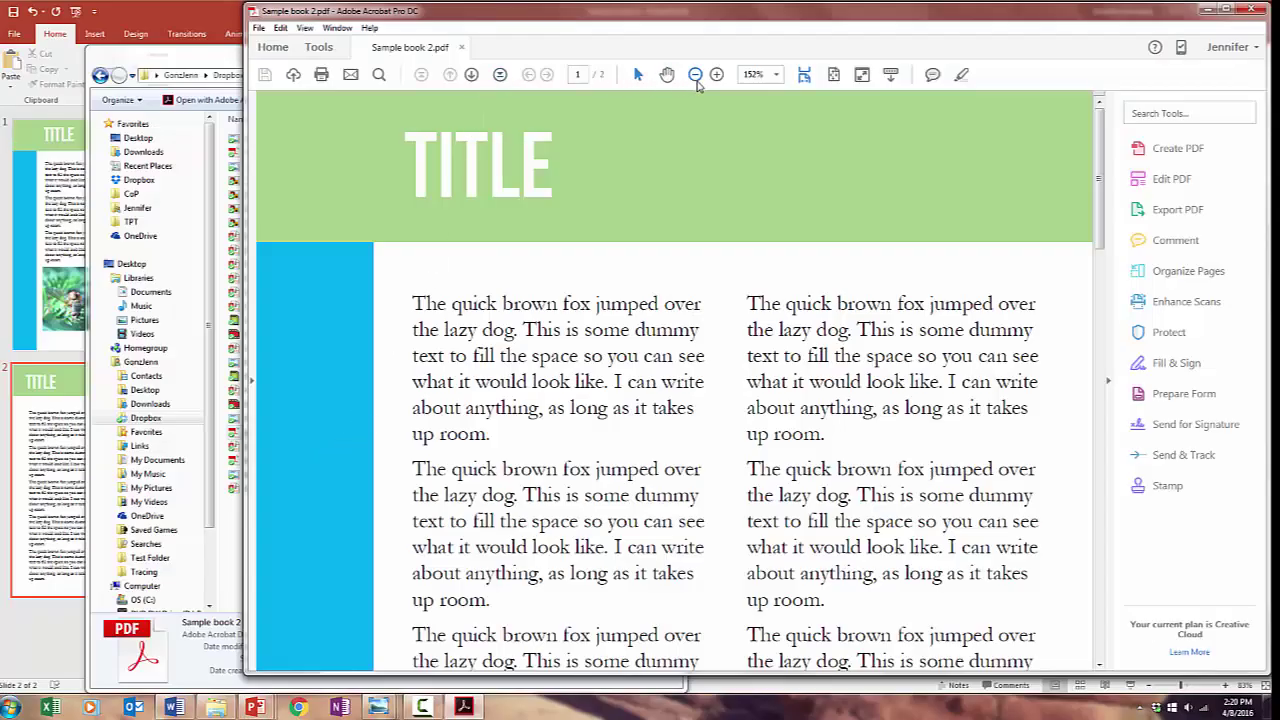
Step: Zoom the PDF out to 79.1% and scroll through pages 1 and 2 to review them
{"action": "left_click", "coordinate": [696, 76]}
{"action": "left_click", "coordinate": [695, 75]}
{"action": "left_click", "coordinate": [695, 75]}
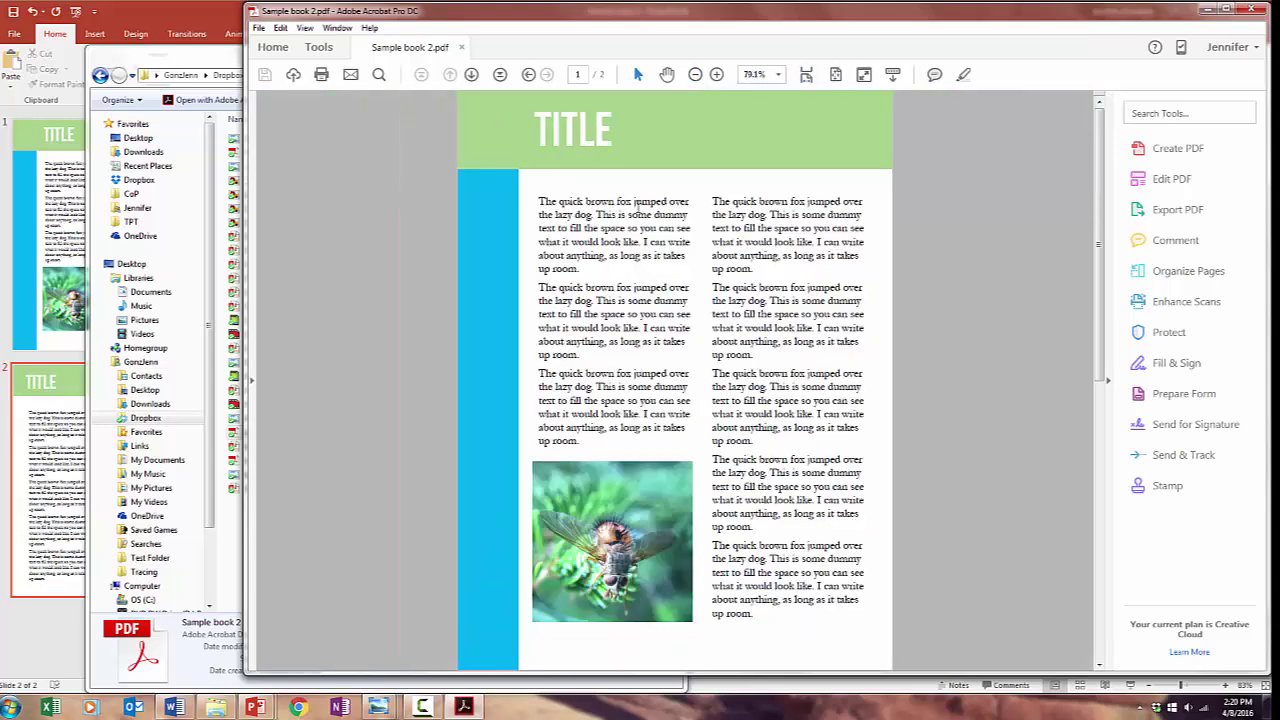
{"action": "scroll", "coordinate": [614, 240], "scroll_direction": "down", "scroll_amount": 8}
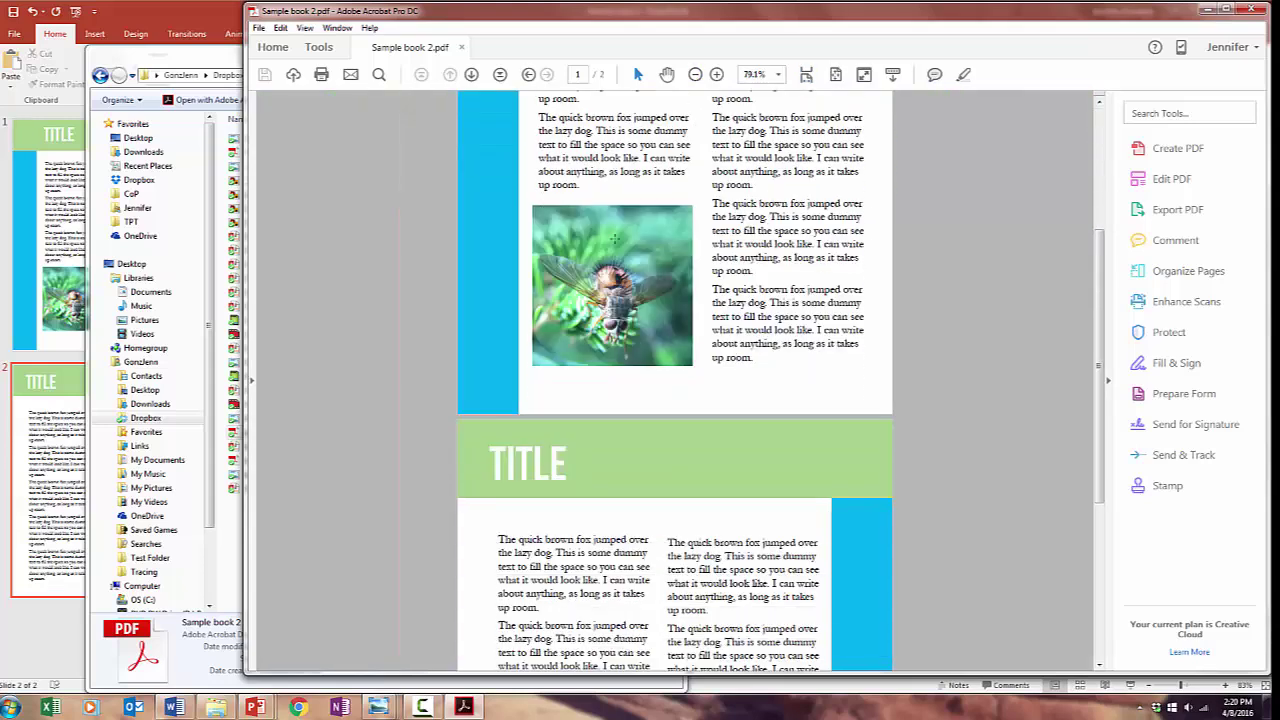
{"action": "scroll", "coordinate": [614, 240], "scroll_direction": "down", "scroll_amount": 4}
{"action": "scroll", "coordinate": [614, 240], "scroll_direction": "up", "scroll_amount": 7}
{"action": "scroll", "coordinate": [614, 238], "scroll_direction": "up", "scroll_amount": 4}
{"action": "scroll", "coordinate": [614, 240], "scroll_direction": "down", "scroll_amount": 10}
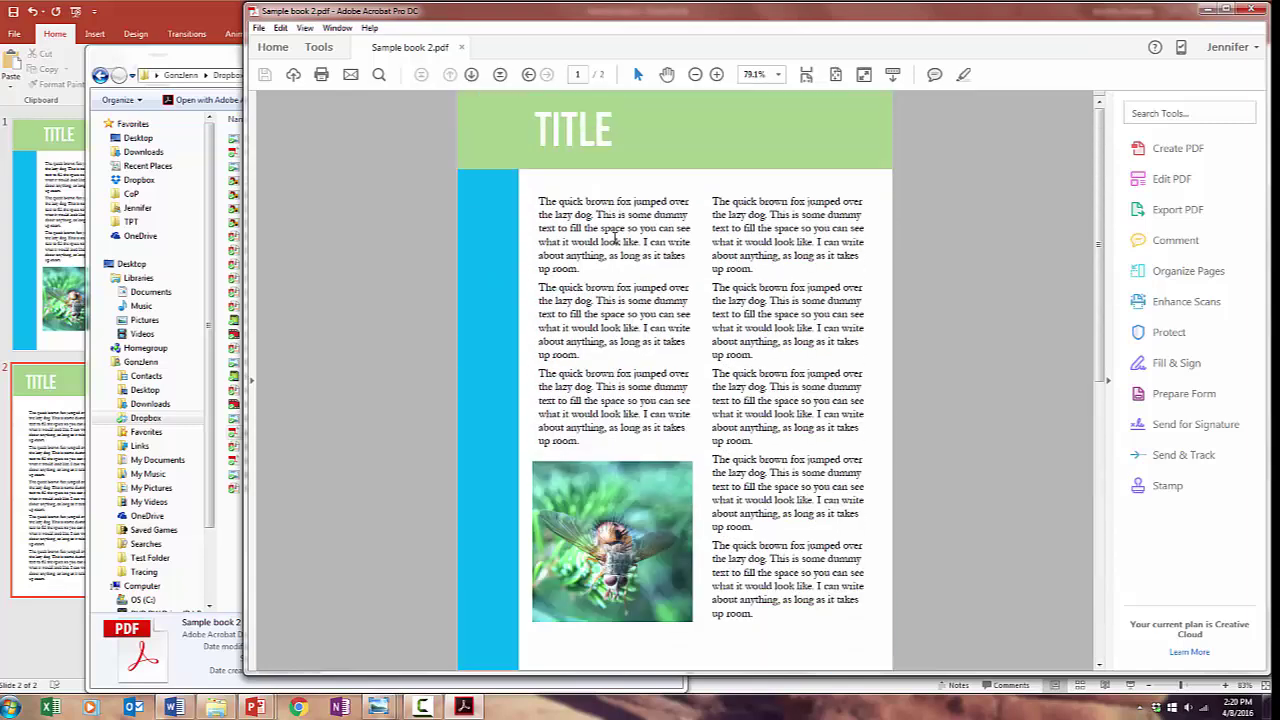